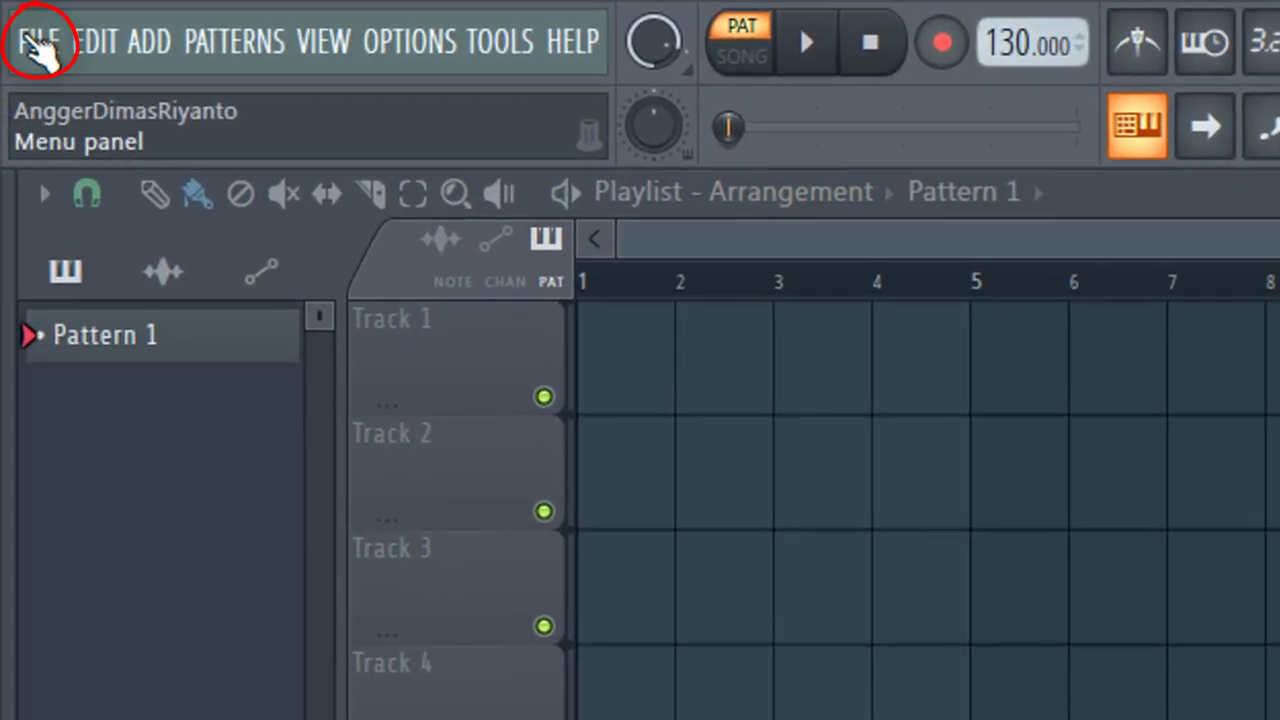
# Create a new project from the Minimal template Basic, discarding the changes to untitled.flp
pyautogui.click(38, 40)
pyautogui.moveTo(70, 76)
pyautogui.moveTo(38, 40)
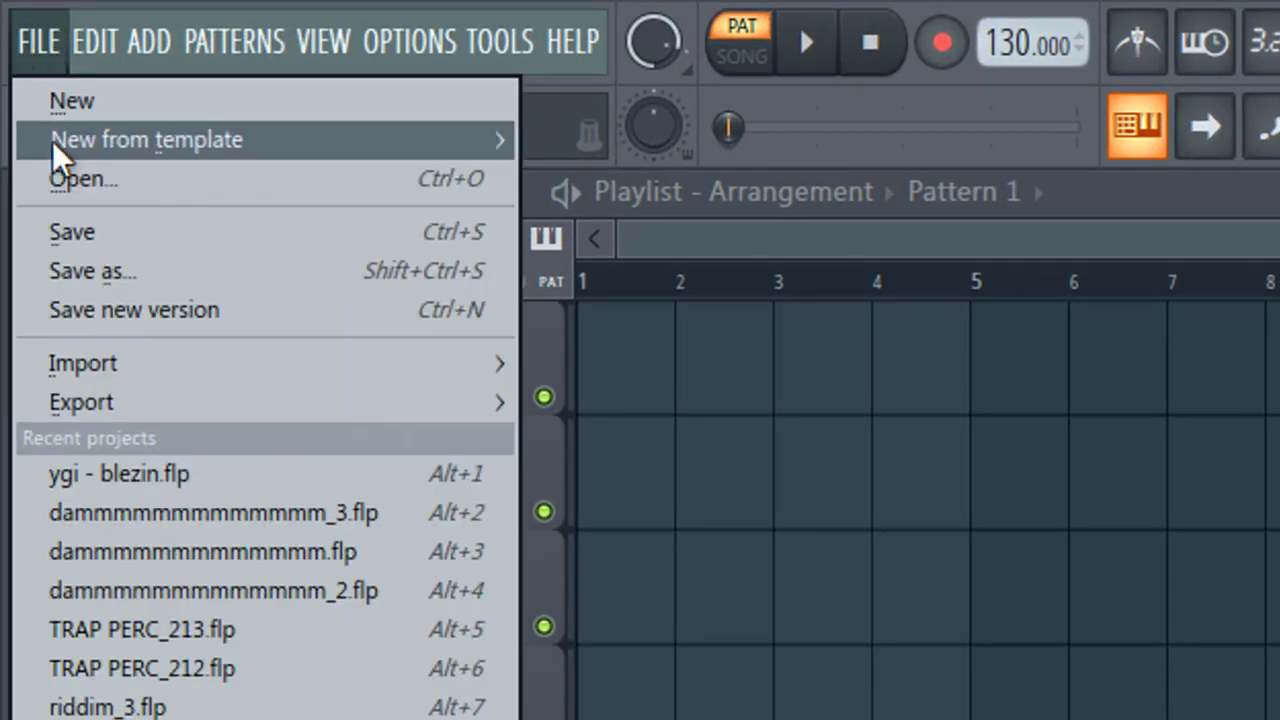
pyautogui.moveTo(52, 138)
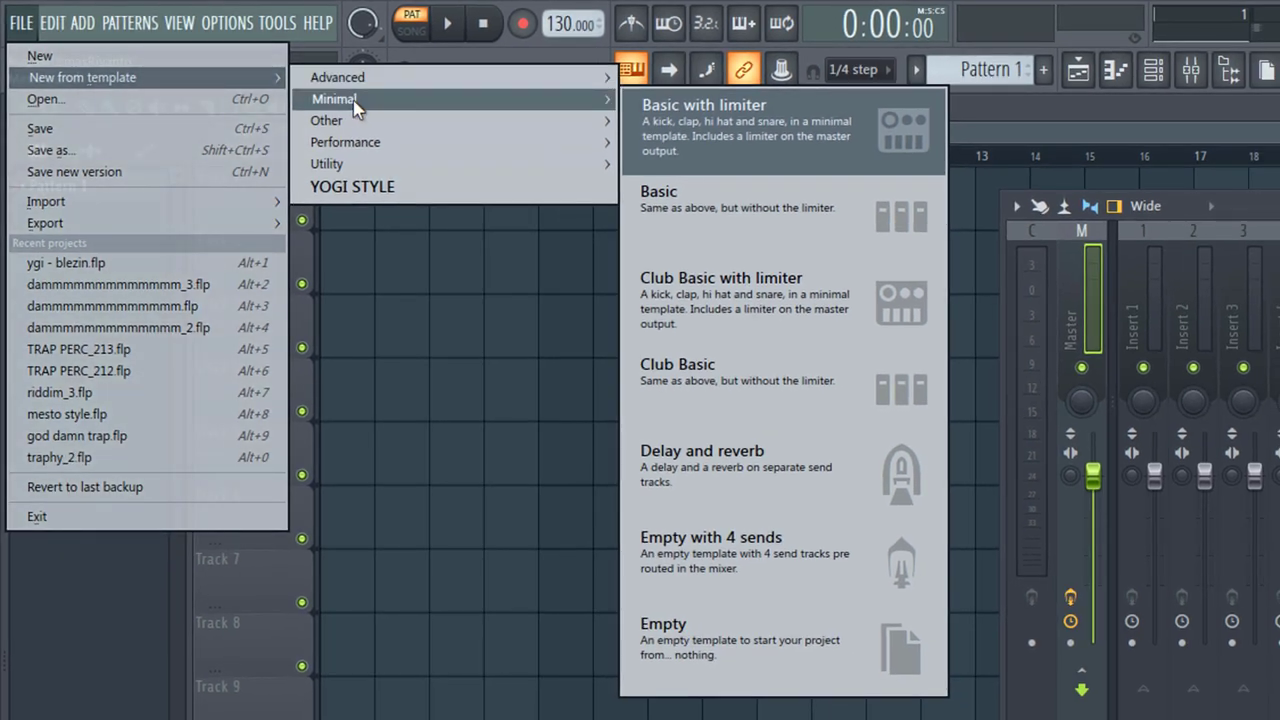
pyautogui.click(765, 225)
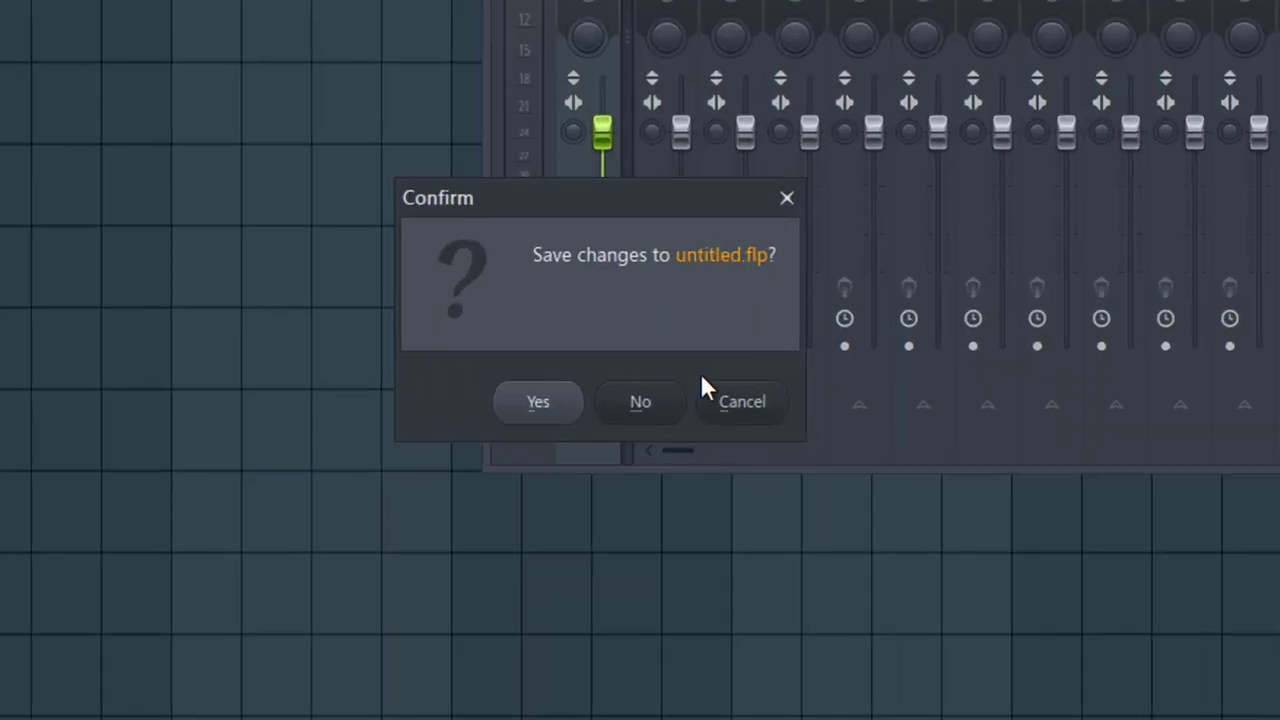
pyautogui.click(640, 401)
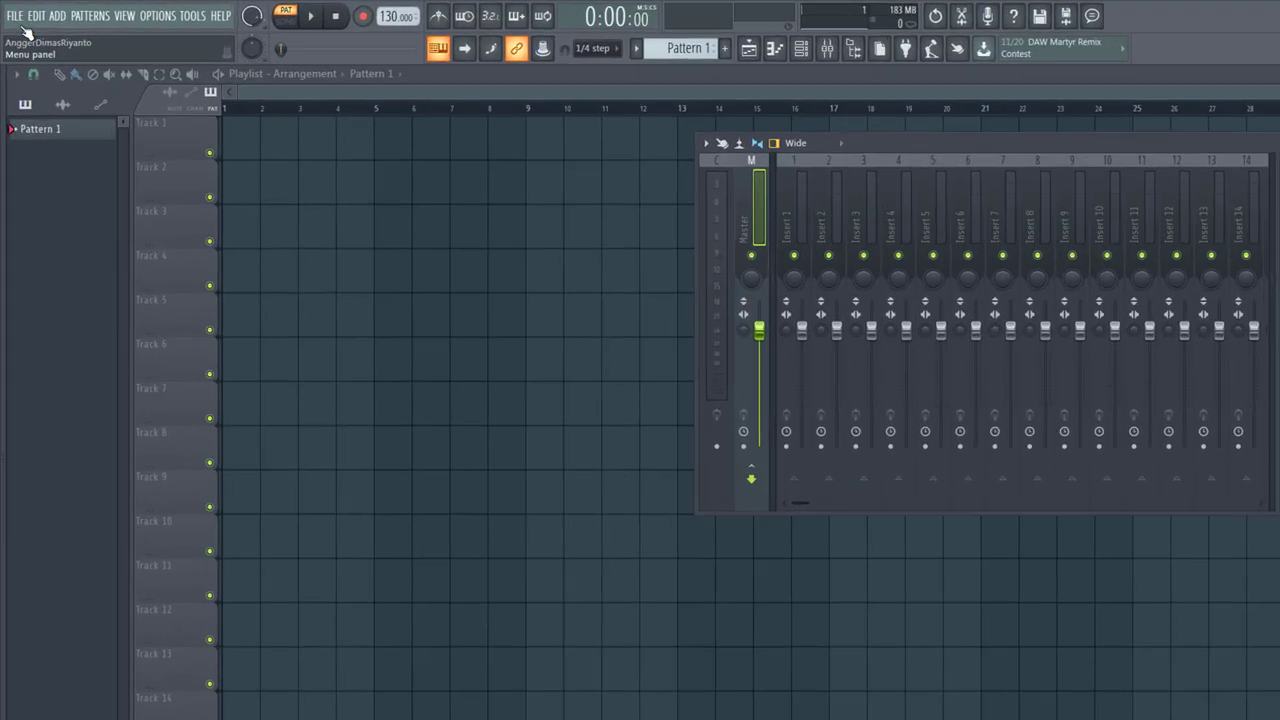
# Open the recent project ygi - blezin.flp and close all open windows
pyautogui.click(13, 14)
pyautogui.click(22, 32)
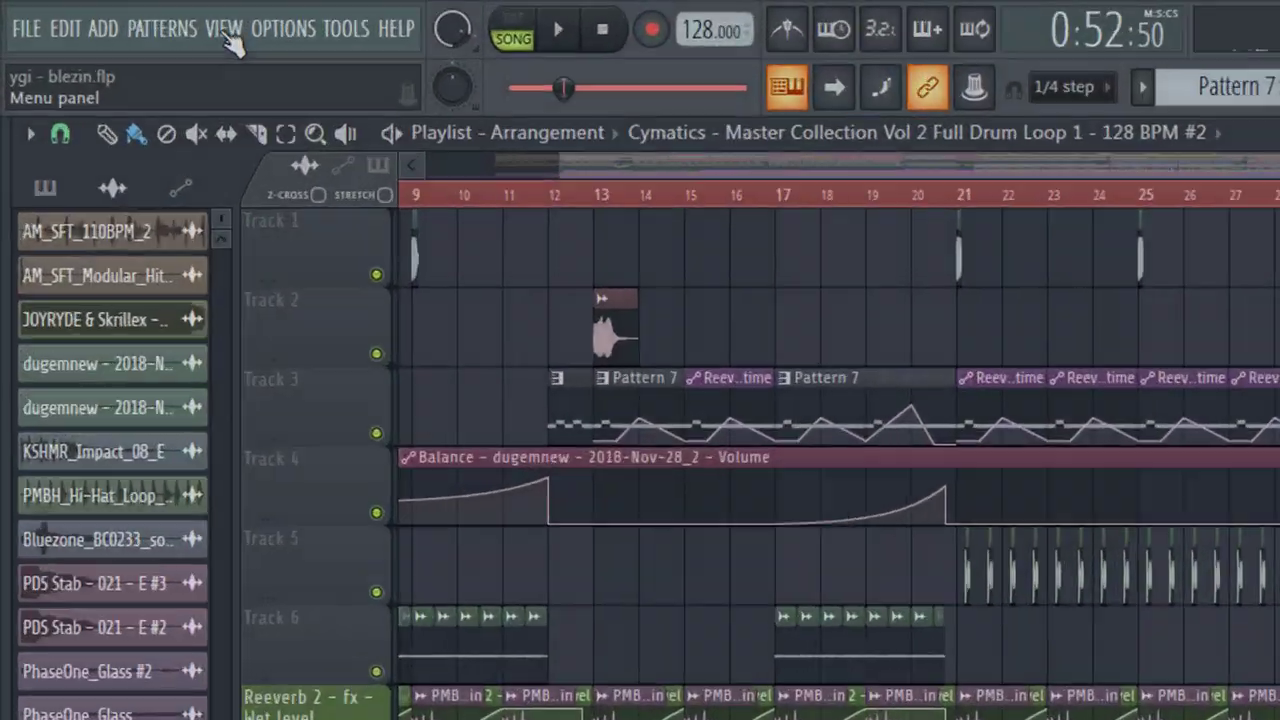
pyautogui.click(105, 13)
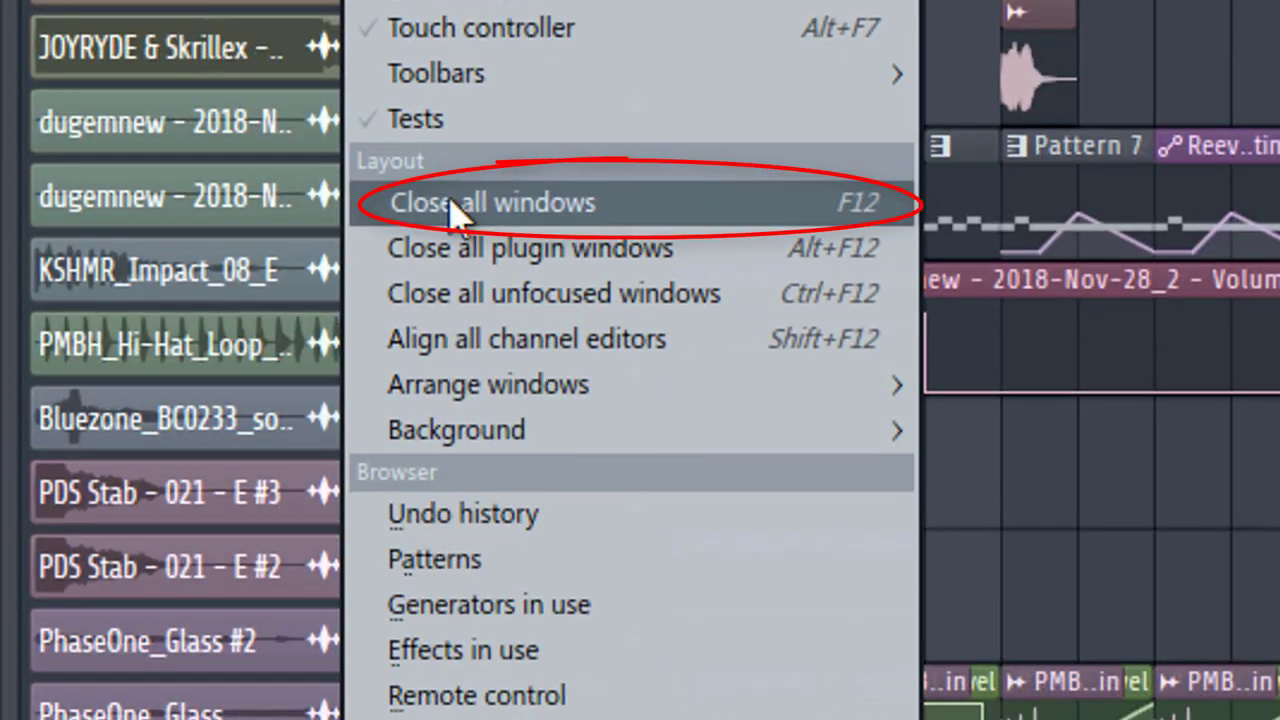
pyautogui.click(452, 203)
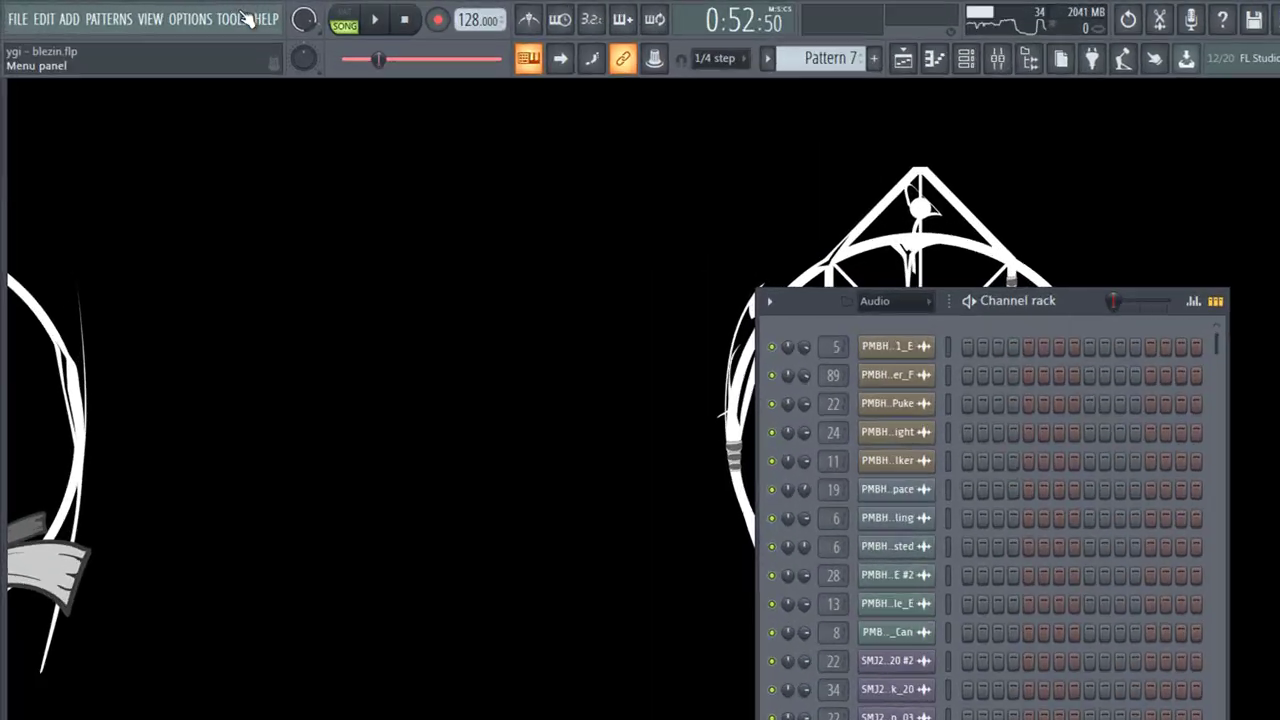
# Run the macro that switches smart disable for all plugins, and show the playlist again
pyautogui.click(250, 15)
pyautogui.moveTo(596, 192)
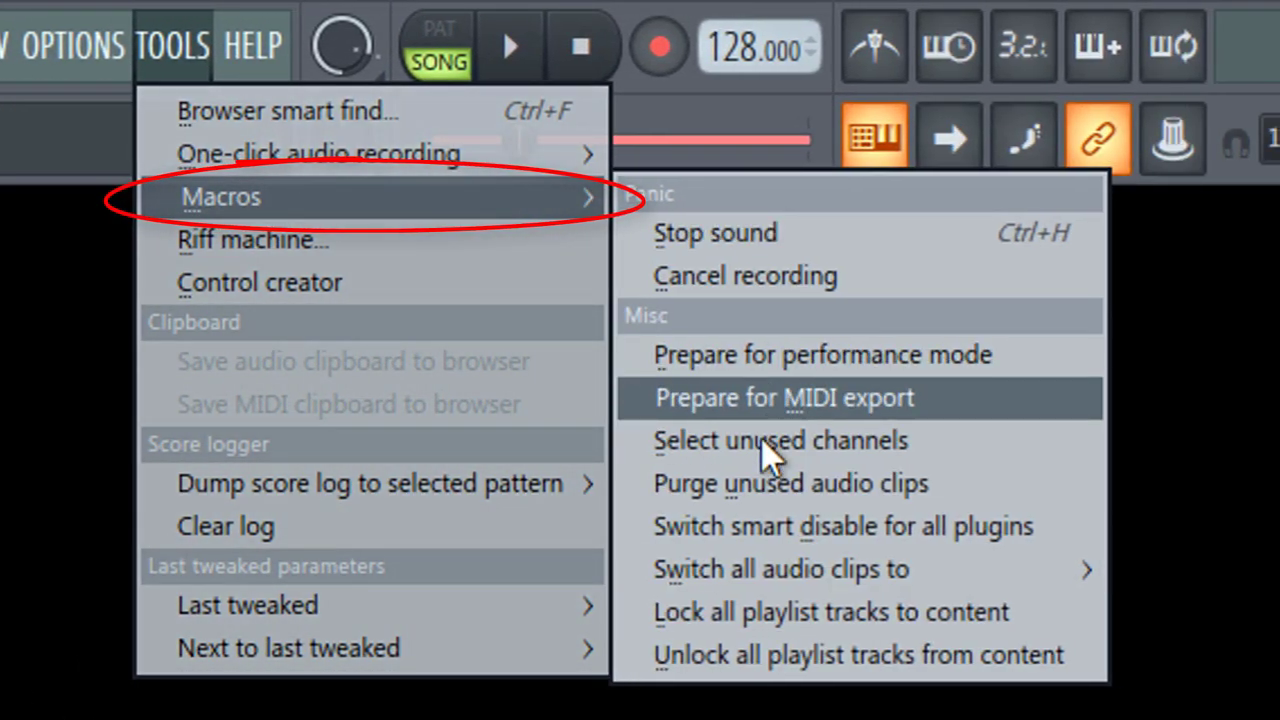
pyautogui.click(830, 526)
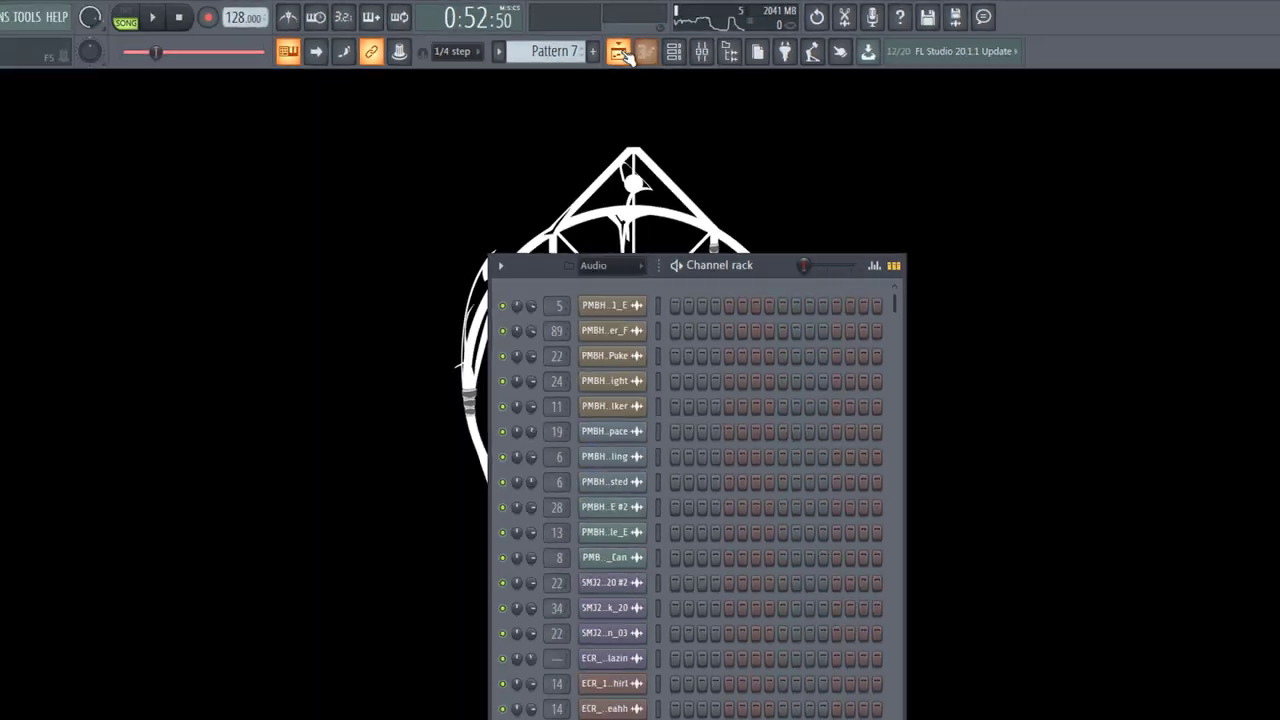
pyautogui.click(581, 82)
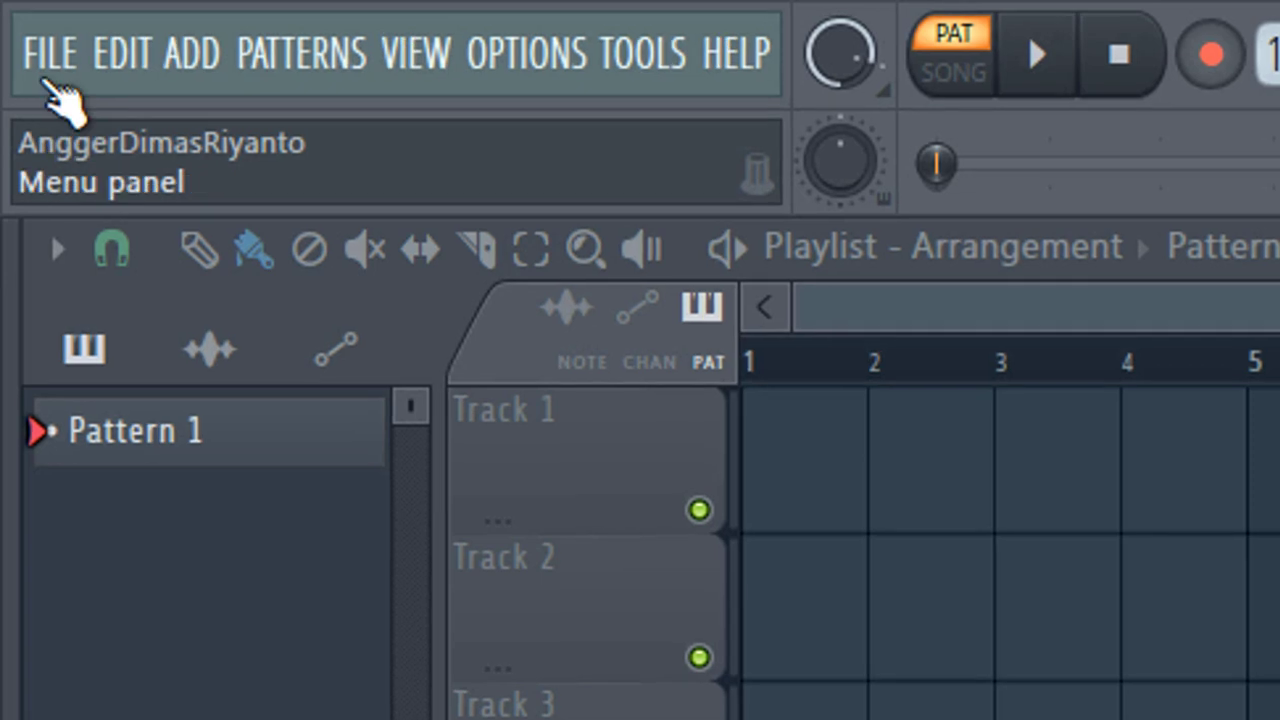
# Revert to the last backup of the project
pyautogui.click(34, 36)
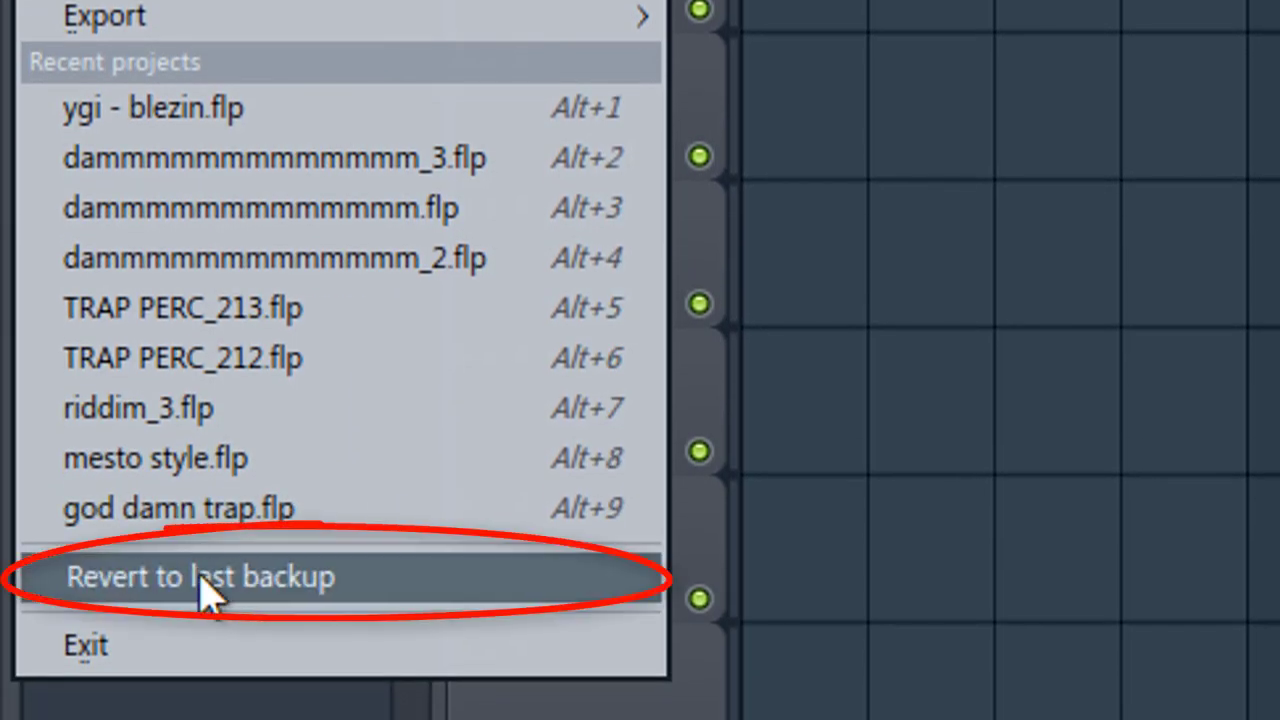
pyautogui.click(205, 588)
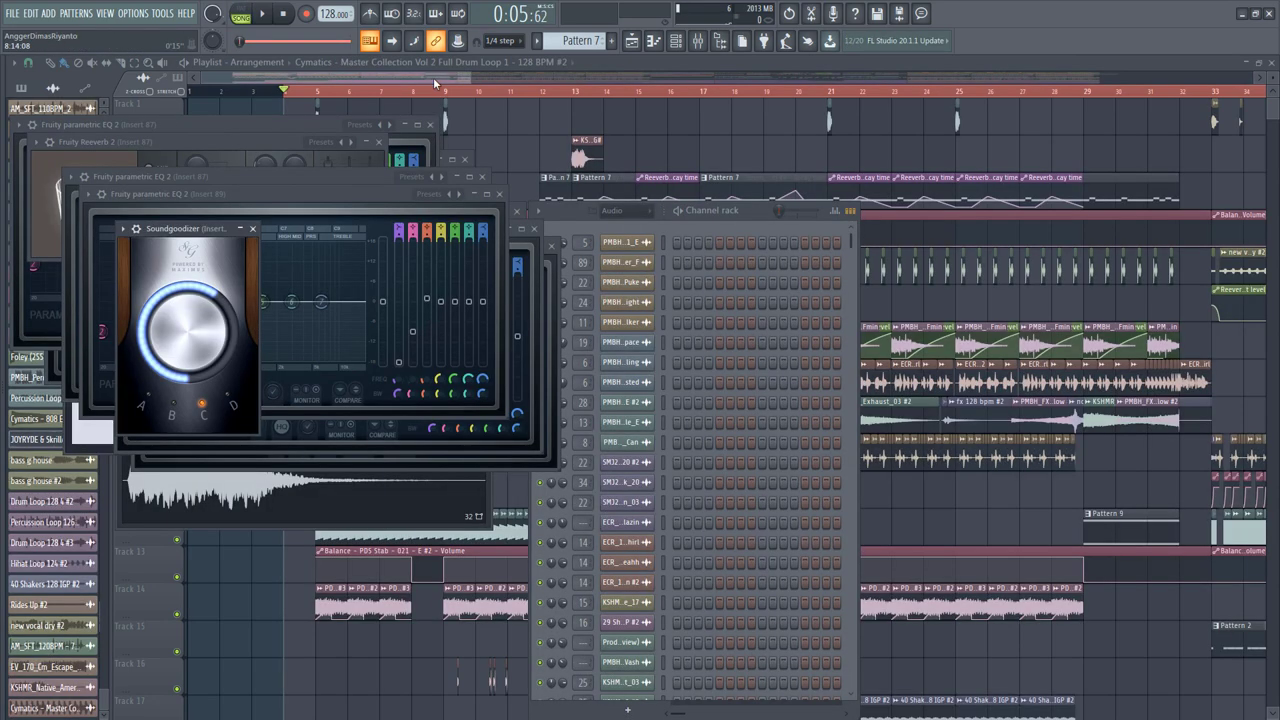
pyautogui.moveTo(433, 79); pyautogui.dragTo(588, 81)
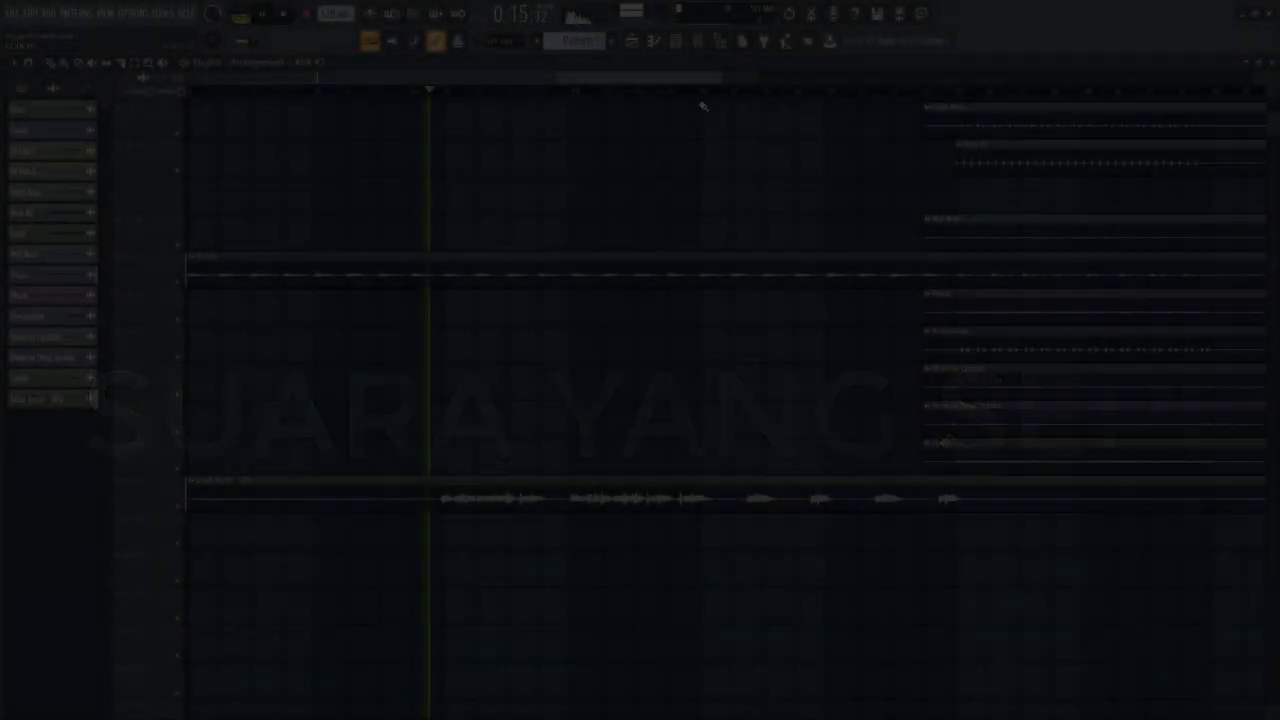
# Load Fruity Delay 2 on the Lead Vocal - Dry mixer track and play the song
pyautogui.moveTo(722, 77); pyautogui.dragTo(533, 97)
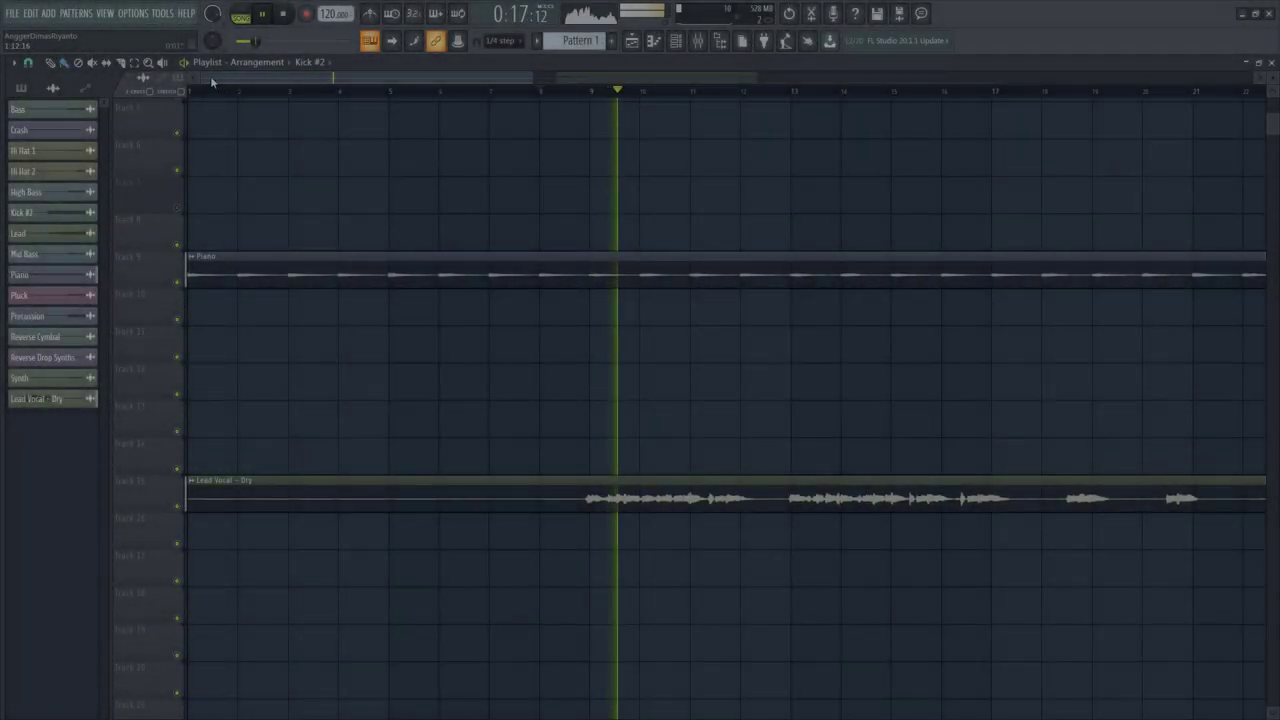
pyautogui.moveTo(200, 78); pyautogui.dragTo(290, 78)
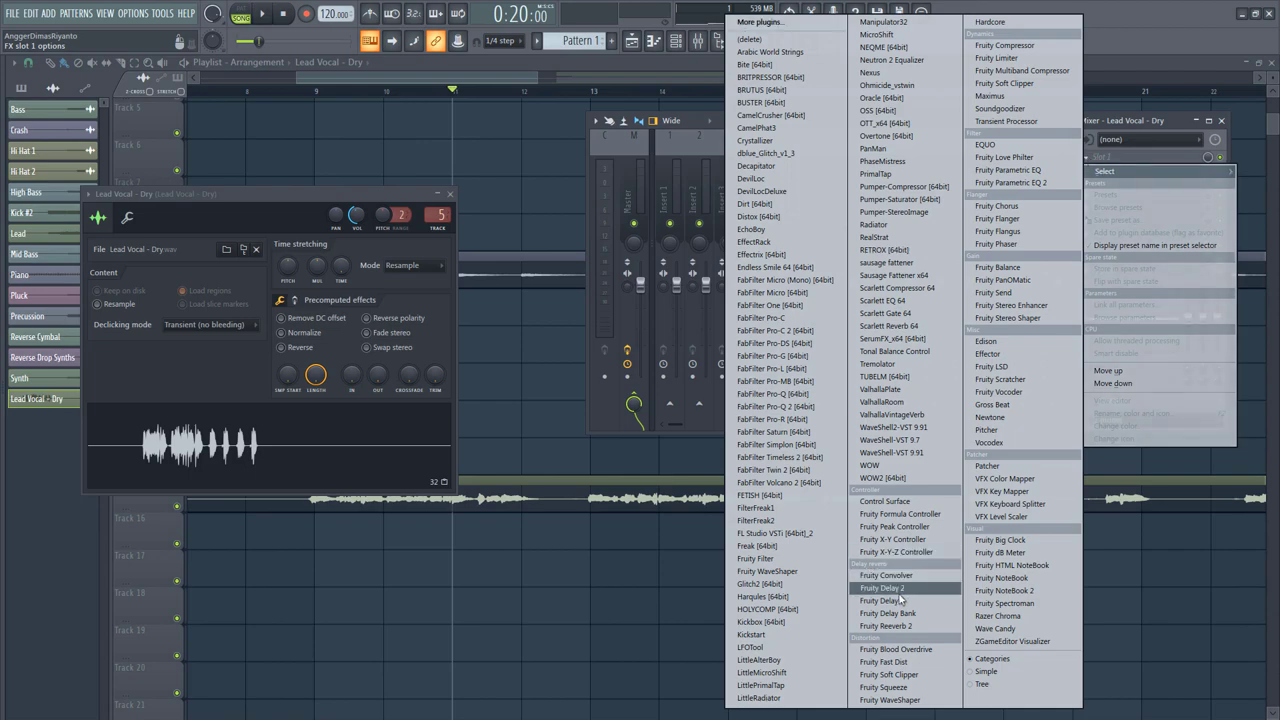
pyautogui.click(896, 590)
pyautogui.press('space')
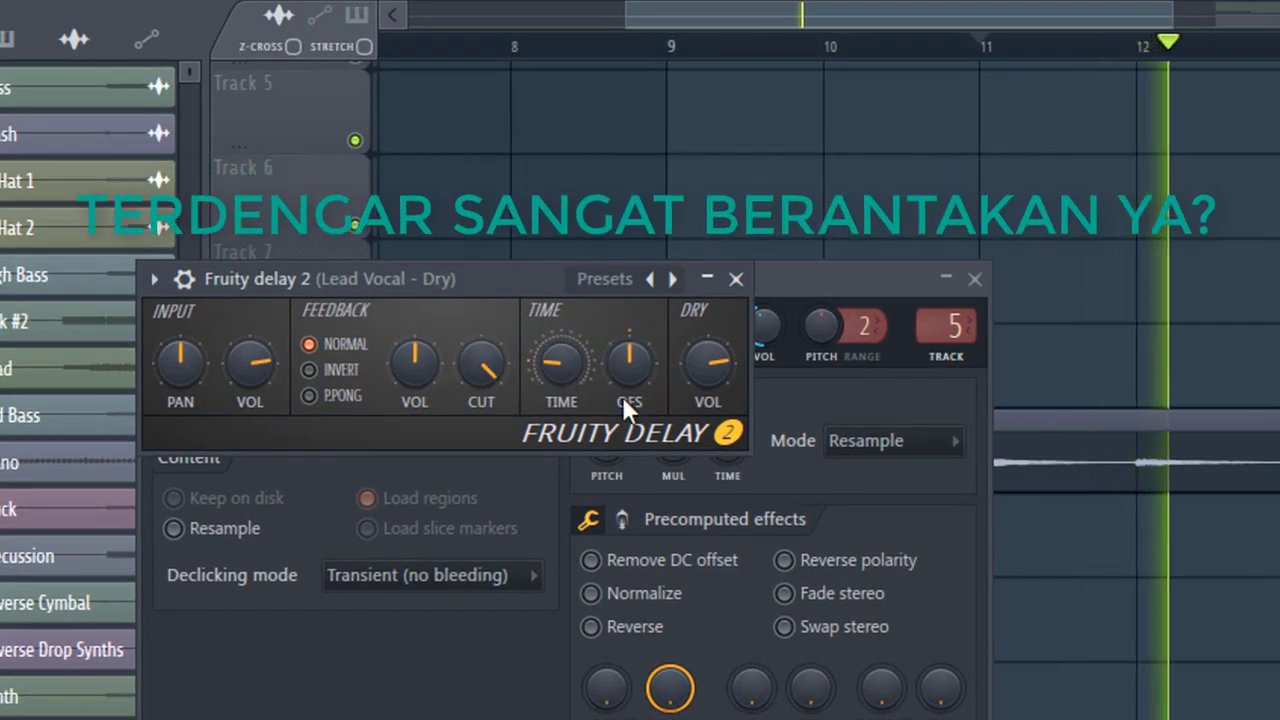
# Raise the feedback volume of Fruity Delay 2 and create an automation clip for its input volume
pyautogui.moveTo(405, 374); pyautogui.dragTo(405, 350)
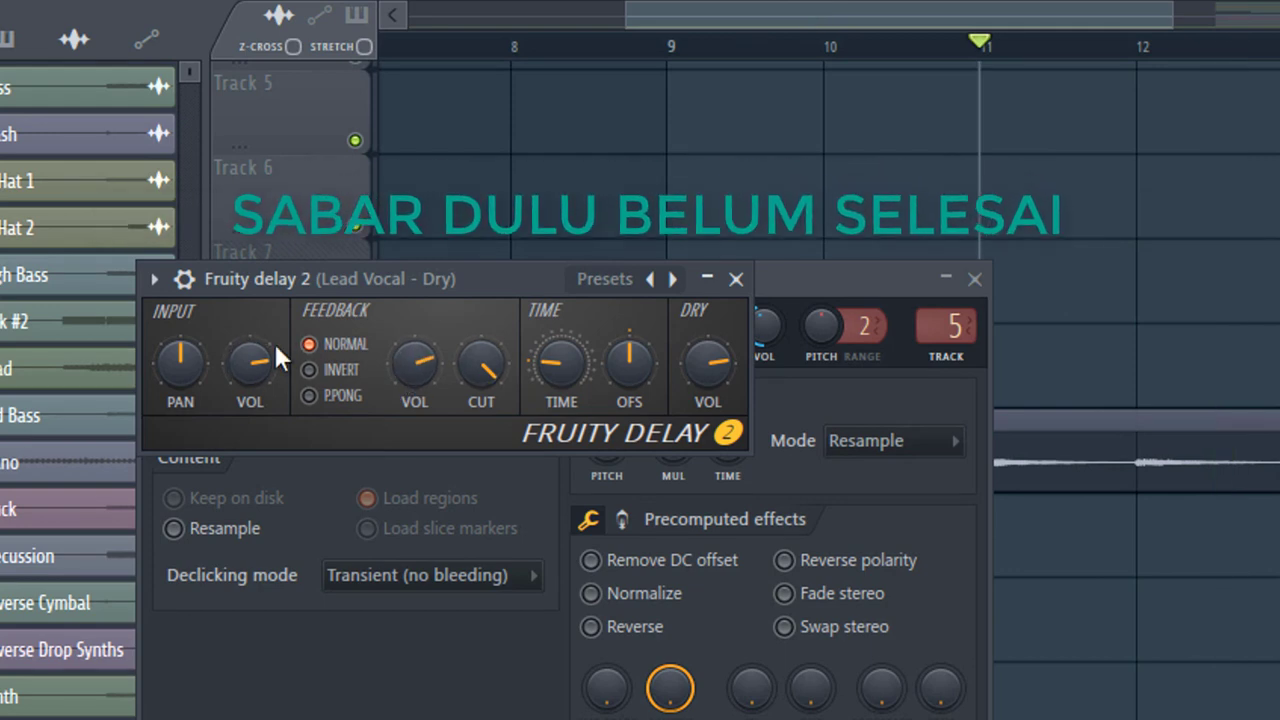
pyautogui.rightClick(252, 365)
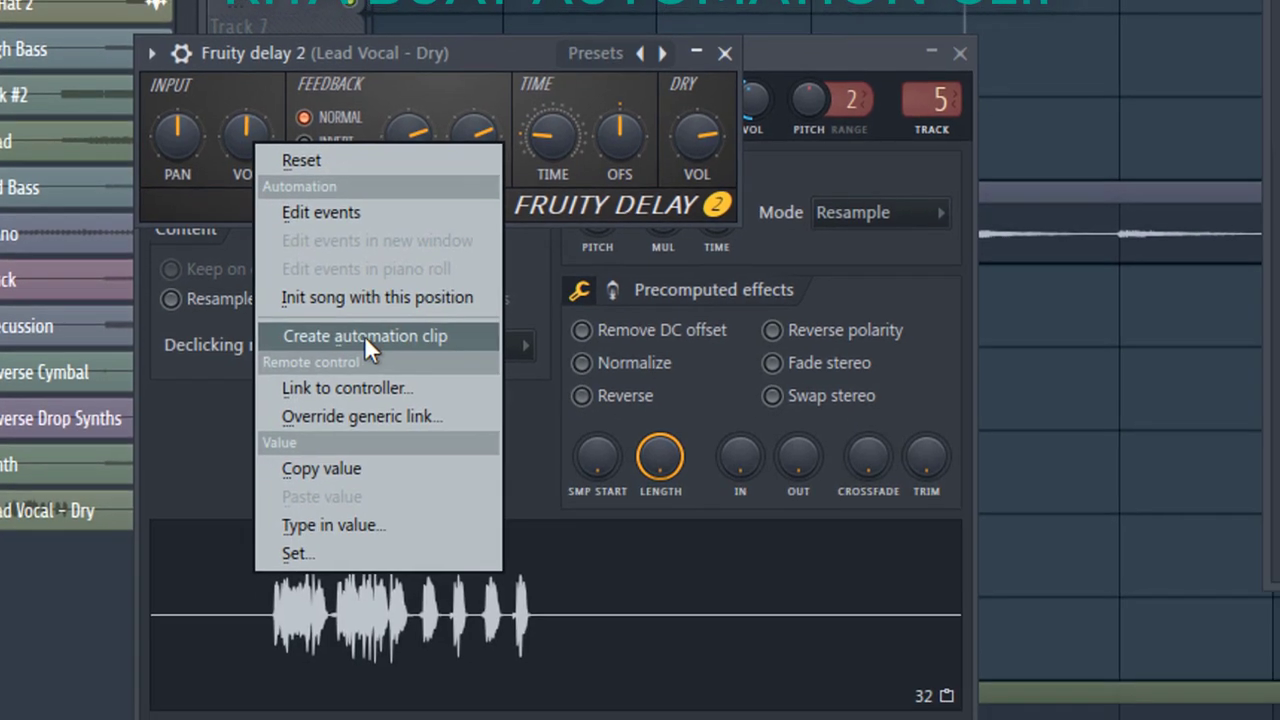
pyautogui.click(217, 334)
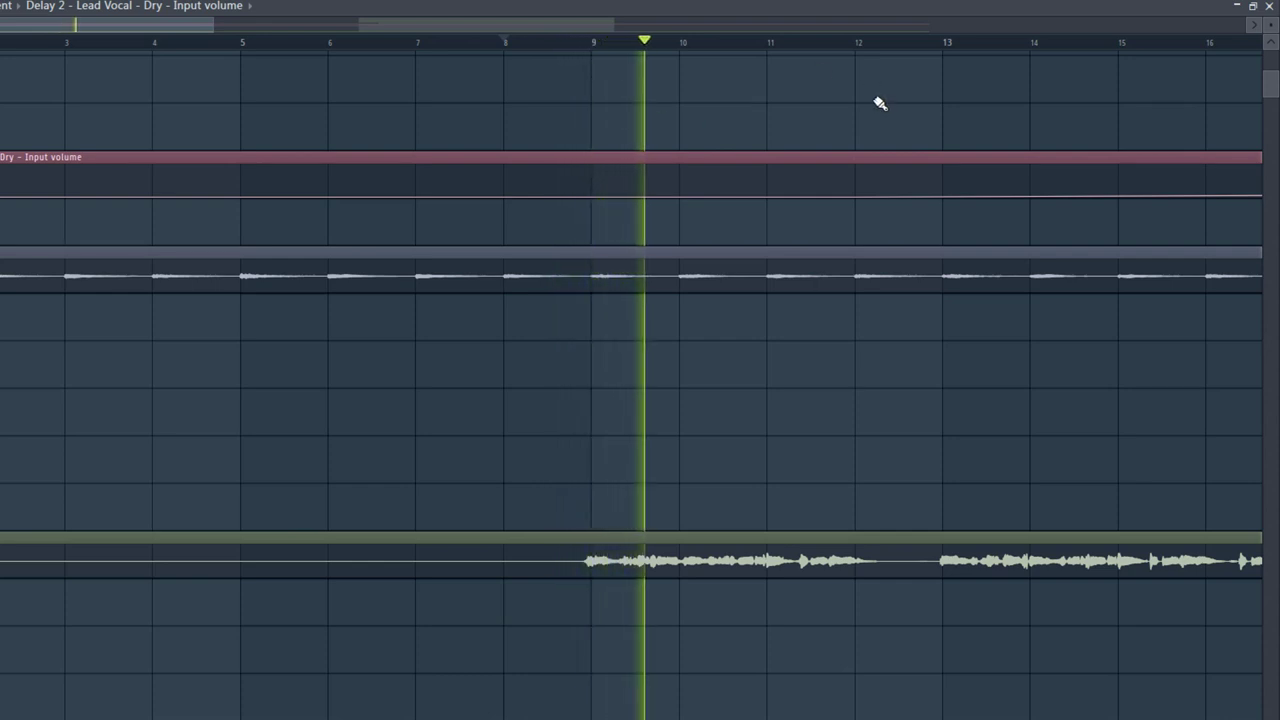
# Shape the delay's input volume automation to rise in the vocal gaps around bars 12, 17 and 19 and fall back between them
pyautogui.moveTo(860, 196); pyautogui.dragTo(856, 183)
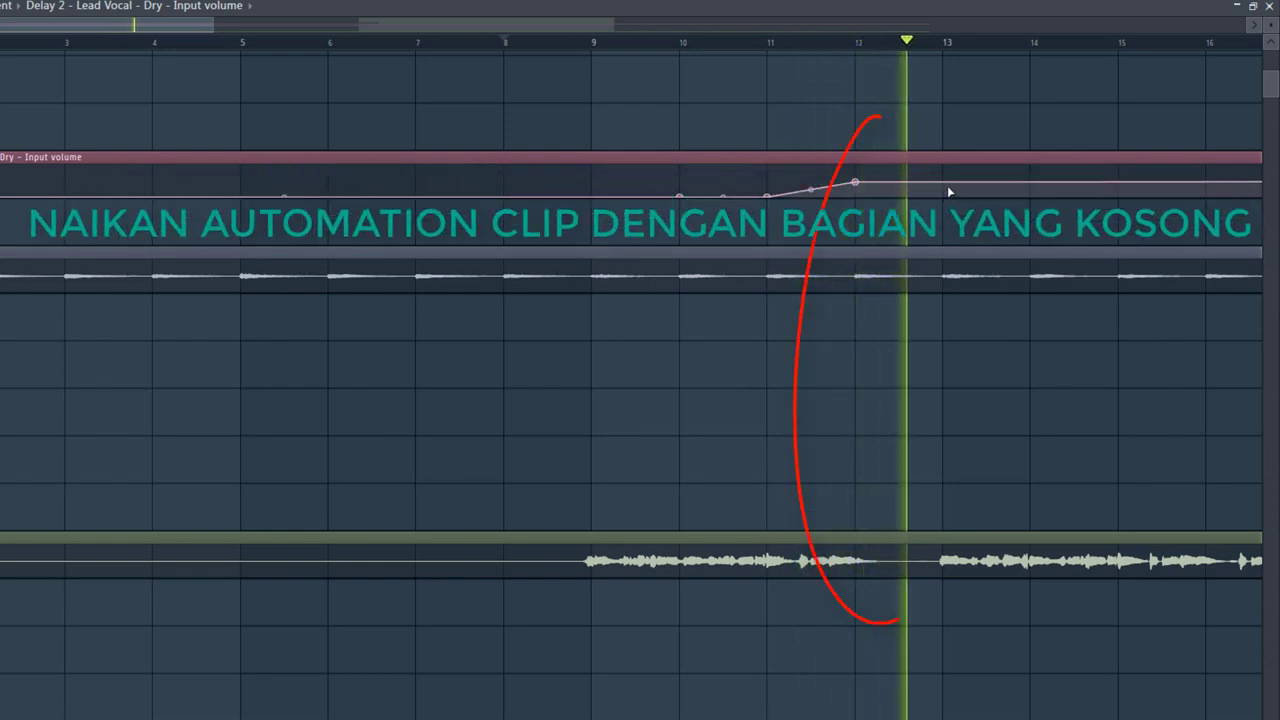
pyautogui.moveTo(947, 185); pyautogui.dragTo(945, 196)
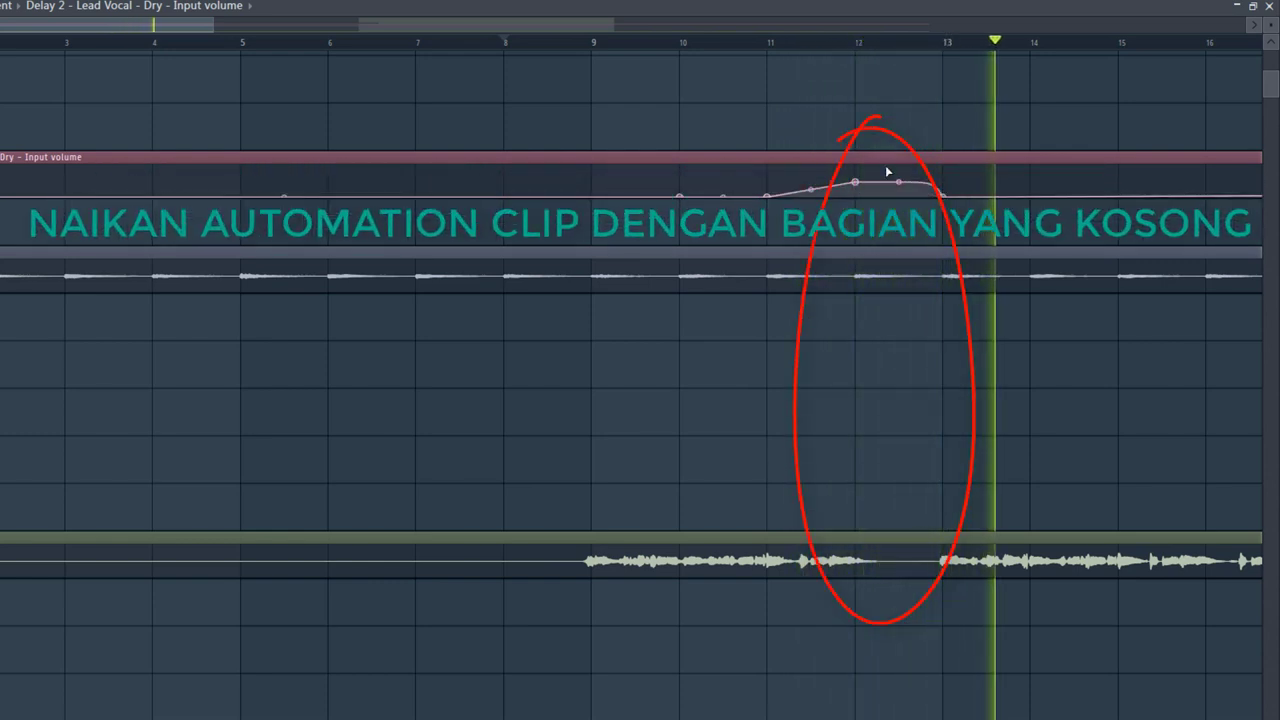
pyautogui.moveTo(204, 28); pyautogui.dragTo(377, 43)
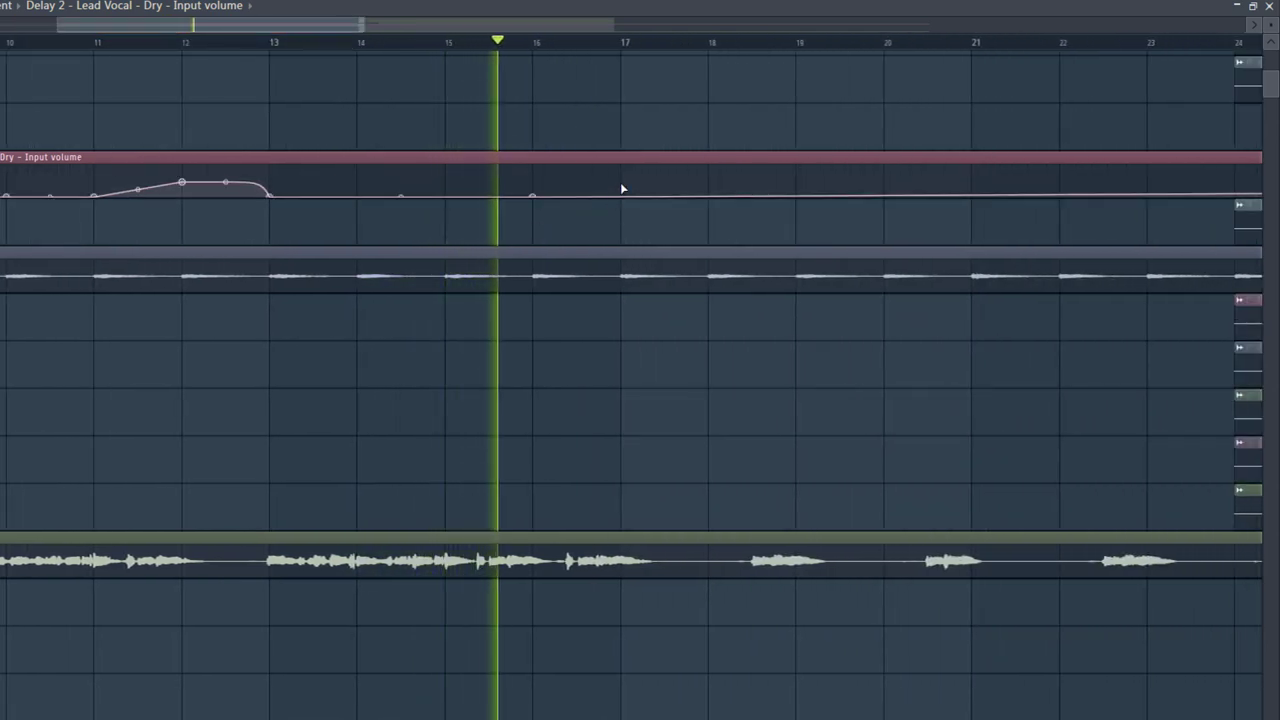
pyautogui.moveTo(621, 193); pyautogui.dragTo(620, 179)
pyautogui.rightClick(577, 195)
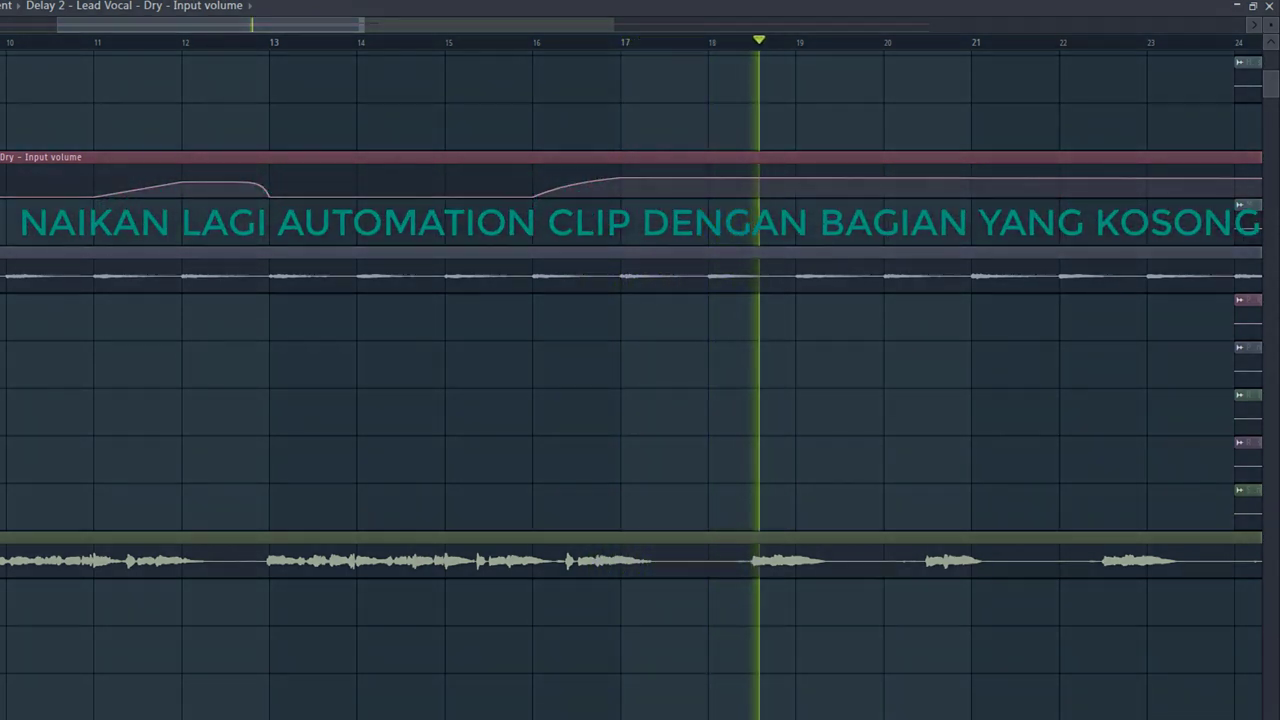
pyautogui.rightClick(753, 194)
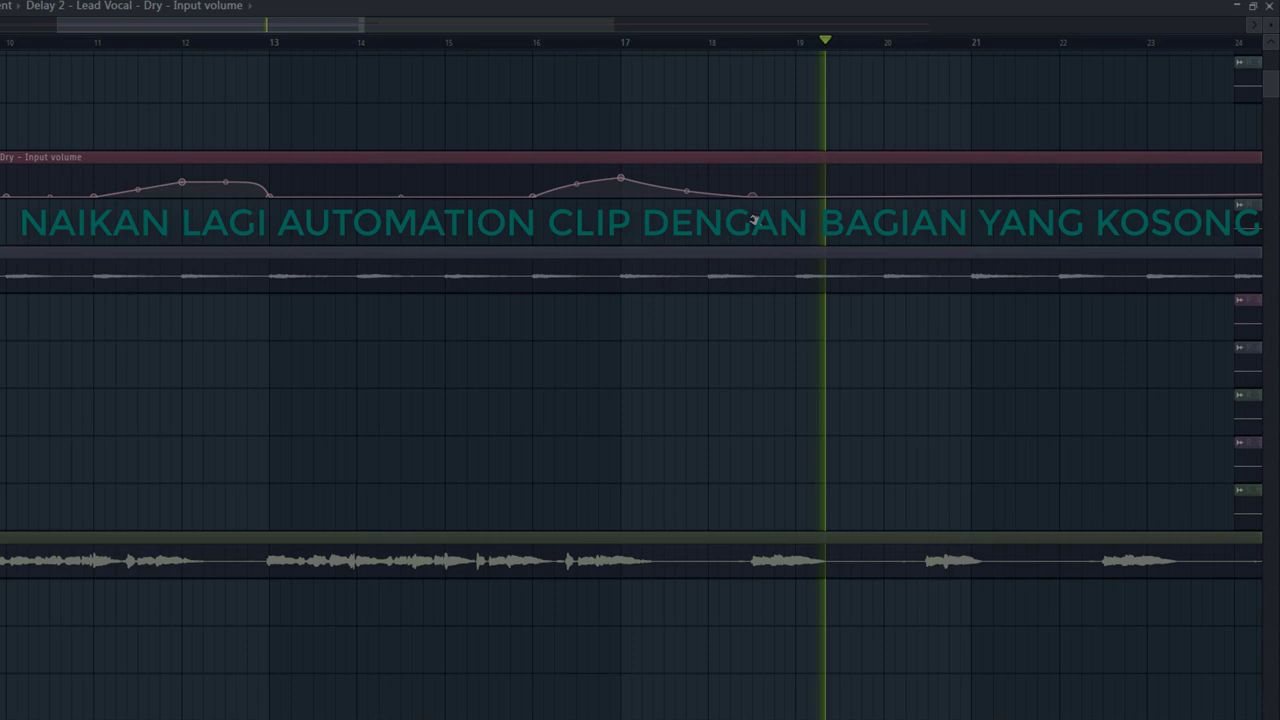
pyautogui.rightClick(801, 183)
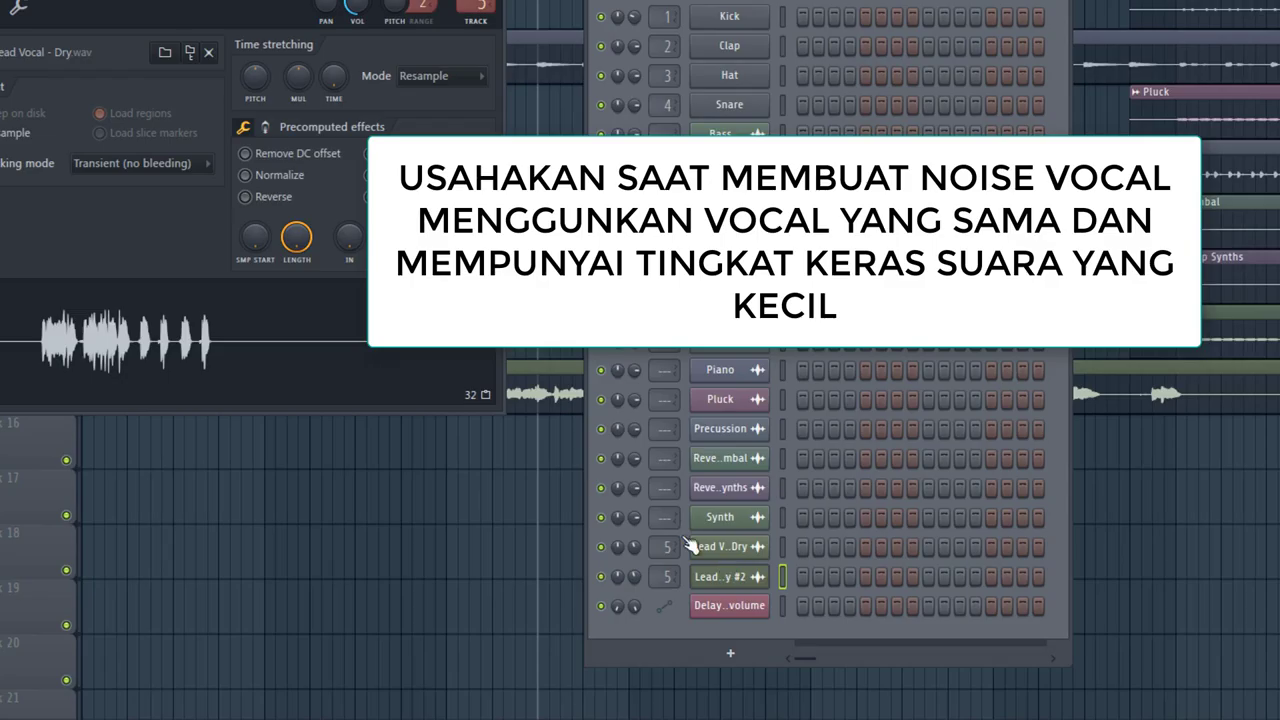
# Place the Lead Vocal - Dry #2 clip at bar 1 of Track 16 and route it to mixer track 6
pyautogui.moveTo(247, 360); pyautogui.dragTo(266, 500)
pyautogui.moveTo(411, 480); pyautogui.dragTo(124, 438)
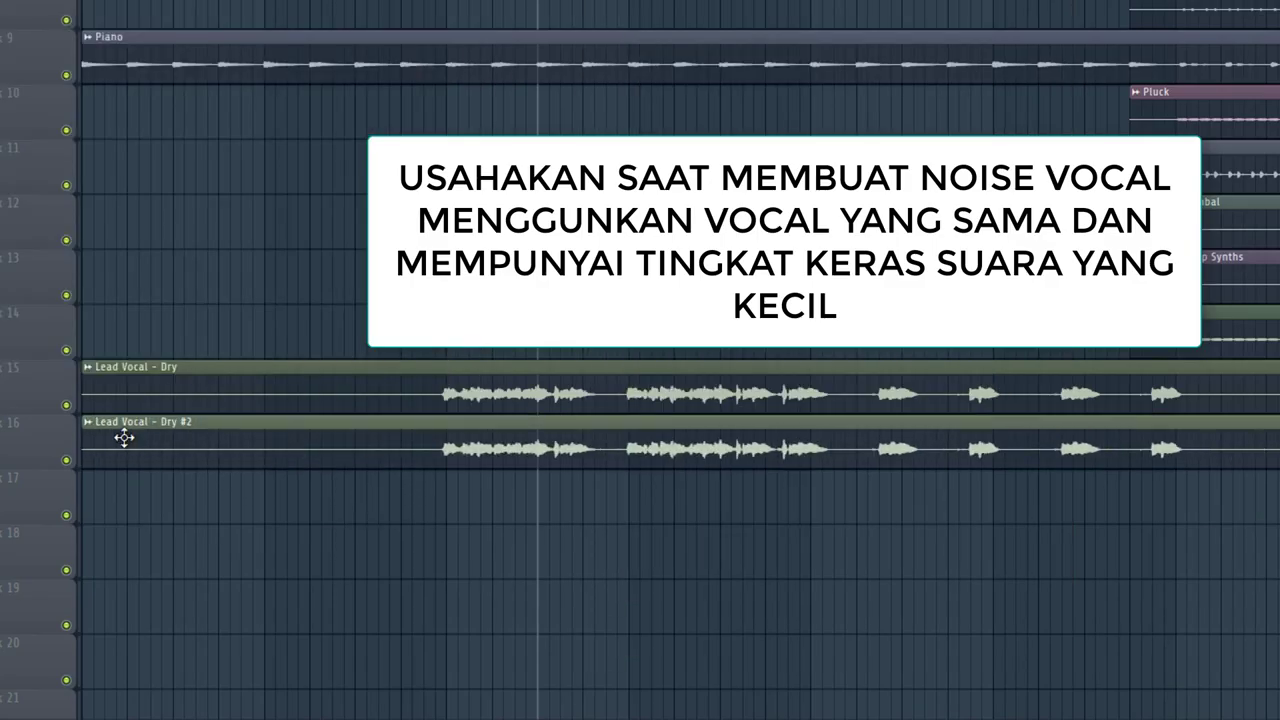
pyautogui.doubleClick(404, 440)
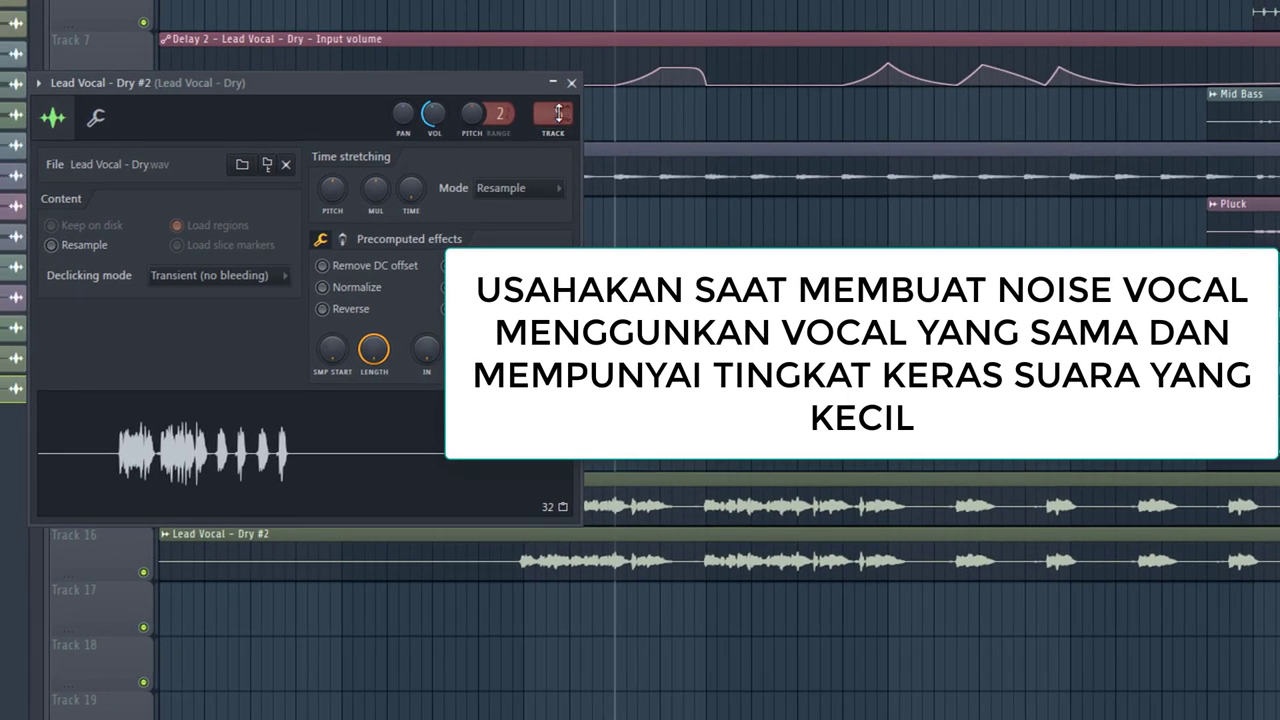
pyautogui.click(558, 138)
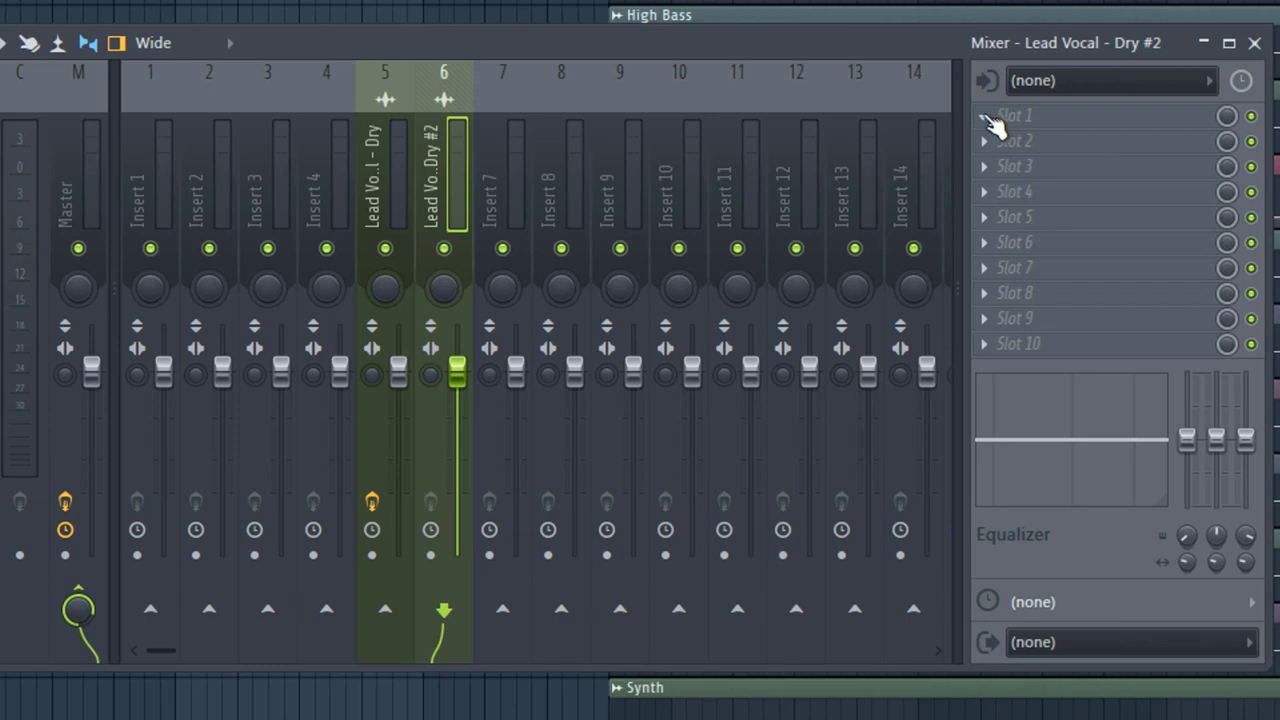
# Load Vocodex in Slot 1 of the Lead Vocal - Dry #2 mixer track and apply its Reverb 2 preset
pyautogui.click(993, 122)
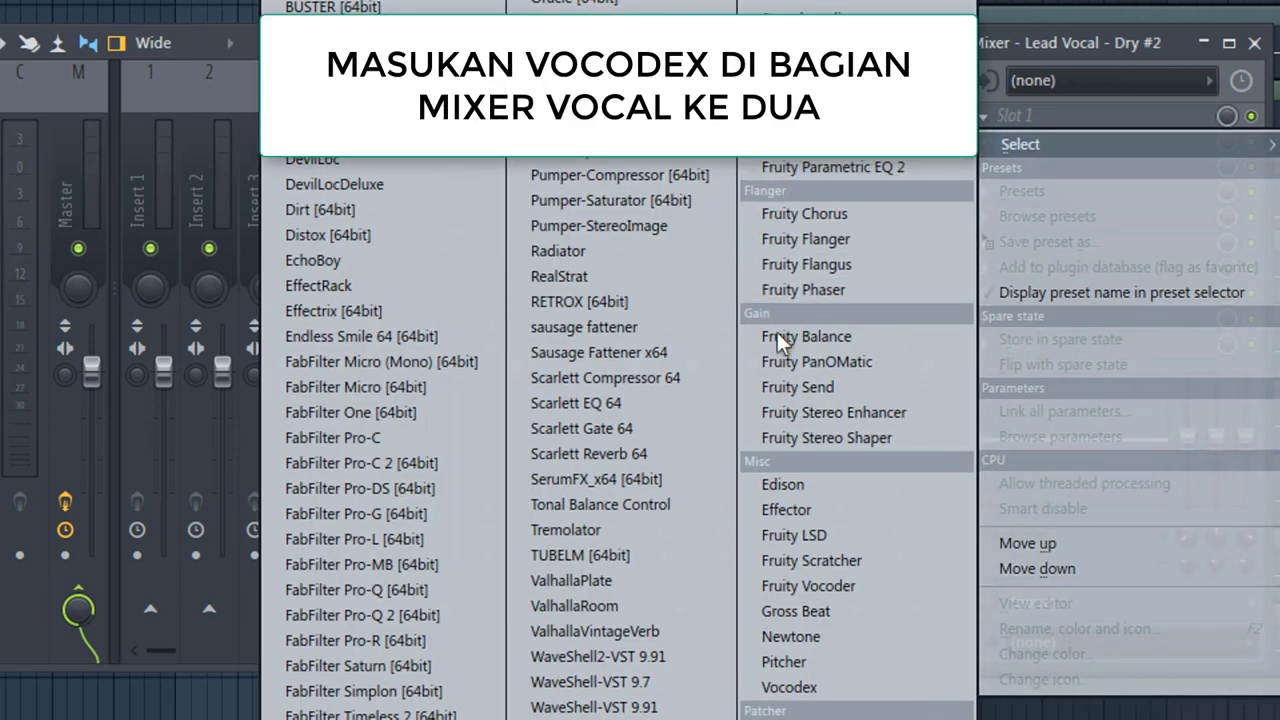
pyautogui.click(778, 688)
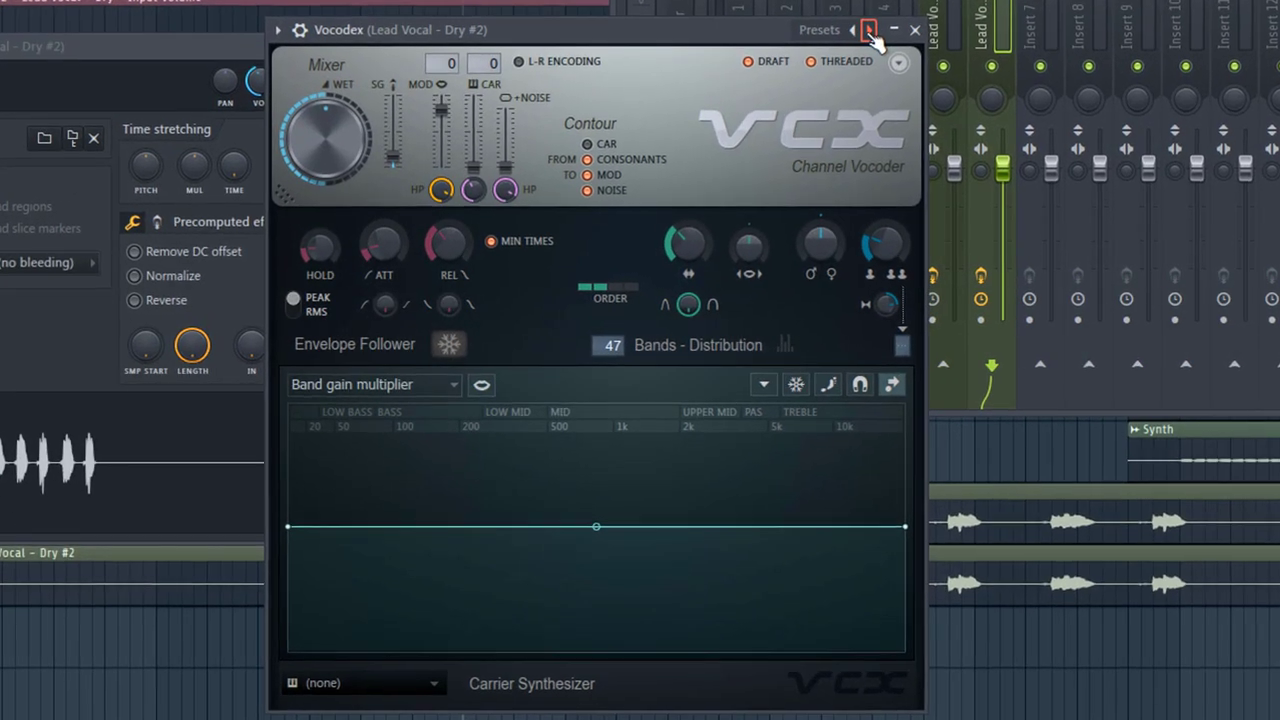
pyautogui.click(815, 63)
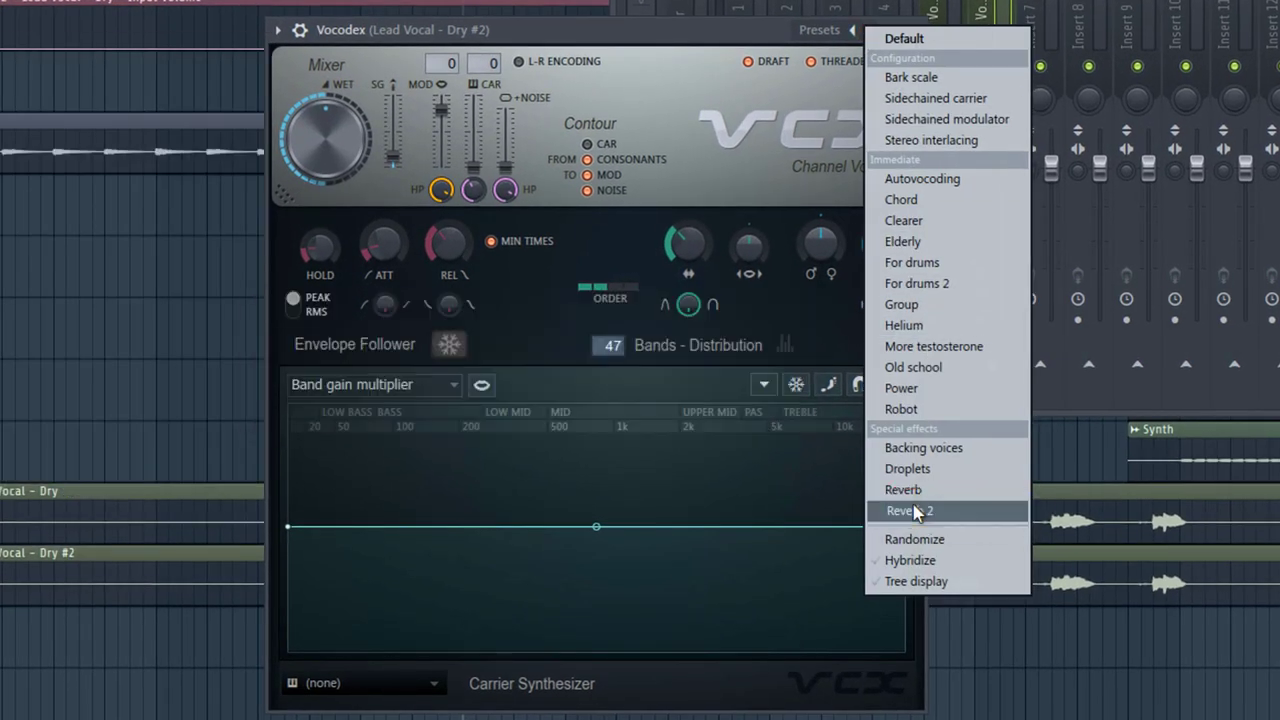
pyautogui.click(916, 512)
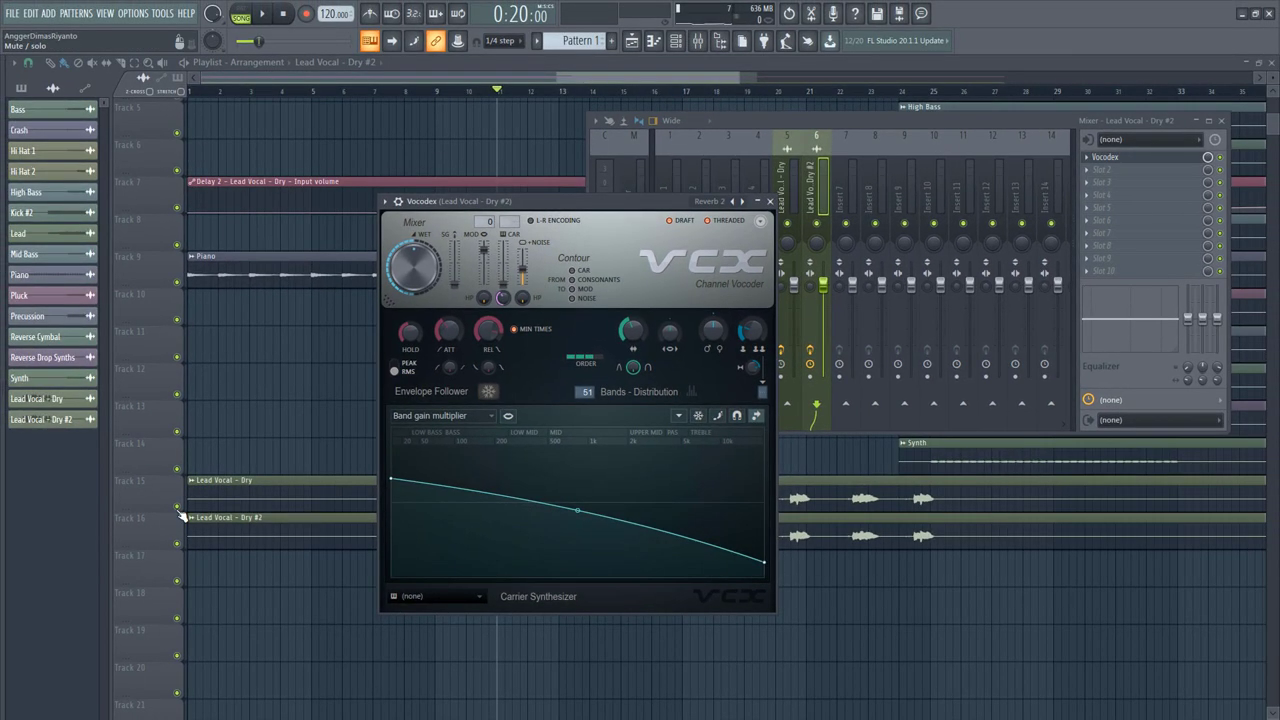
# Mute the dry vocal on Track 15 and loop playback from bar 9 to bar 10 with the mixer shown
pyautogui.click(177, 506)
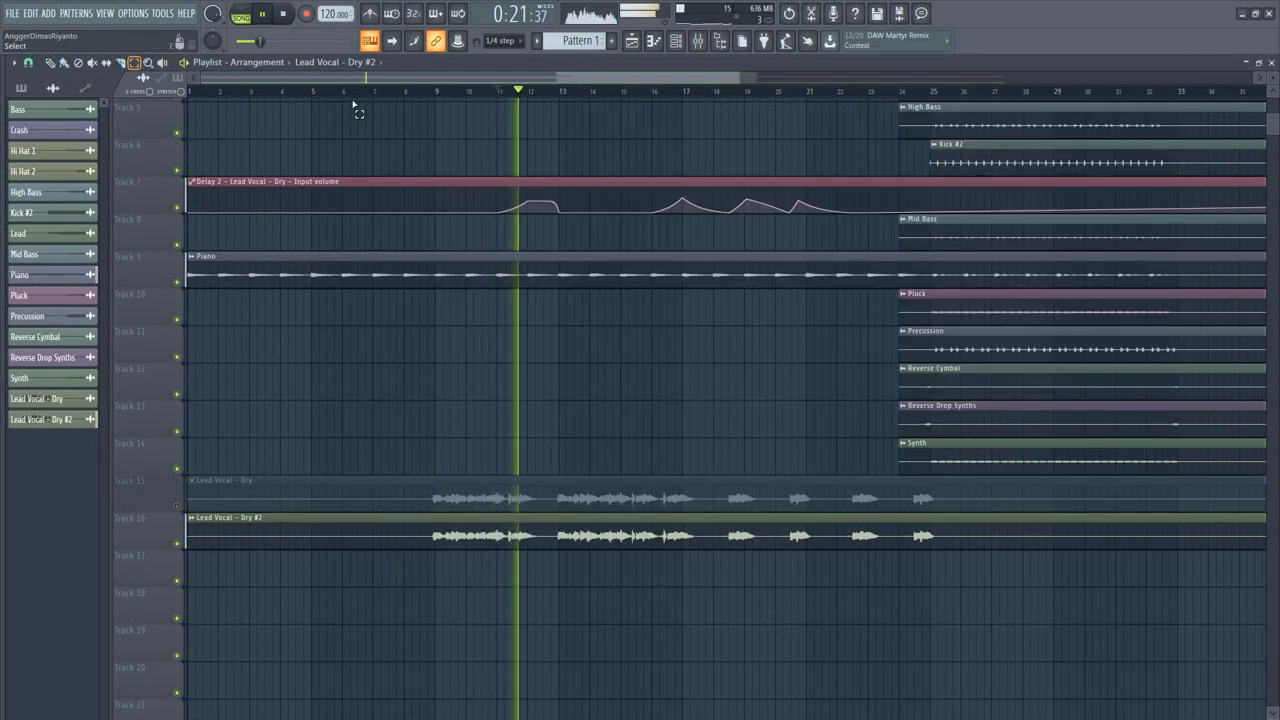
pyautogui.moveTo(436, 92); pyautogui.dragTo(473, 107)
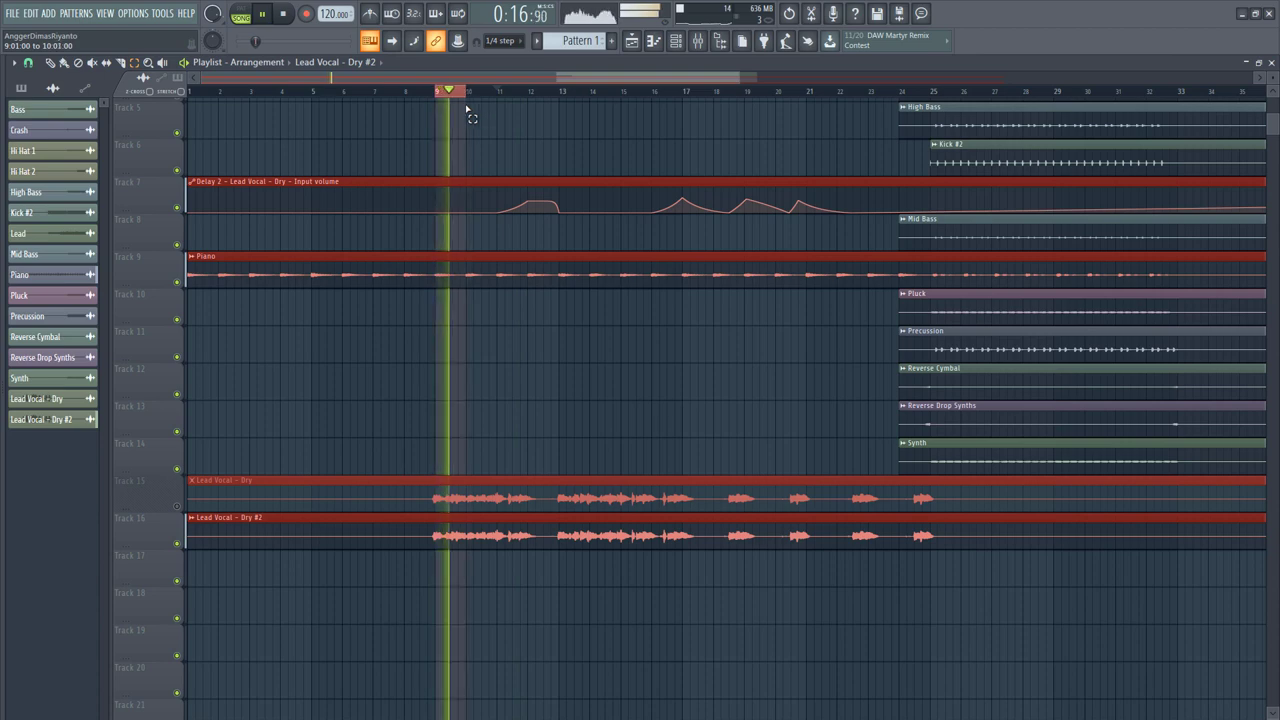
pyautogui.click(701, 44)
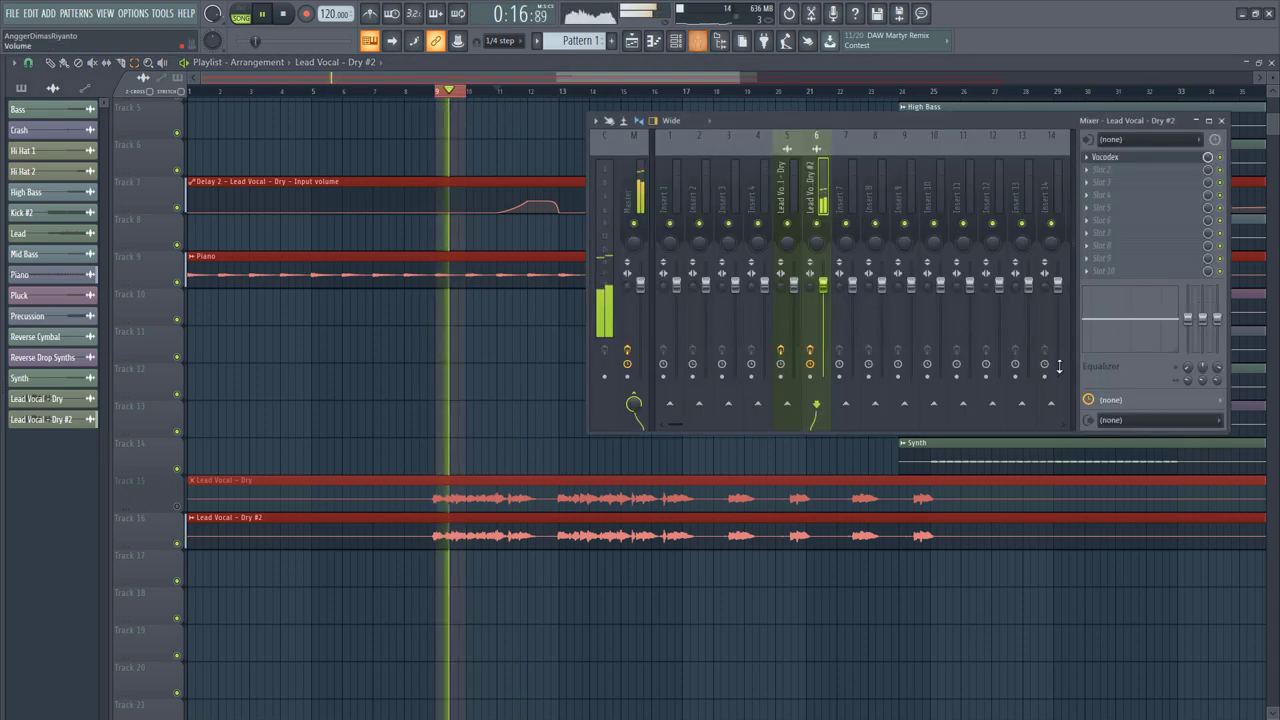
# Open Vocodex on the Lead Vocal - Dry #2 track, bring its modulator level fully down and raise the noise level
pyautogui.click(1143, 161)
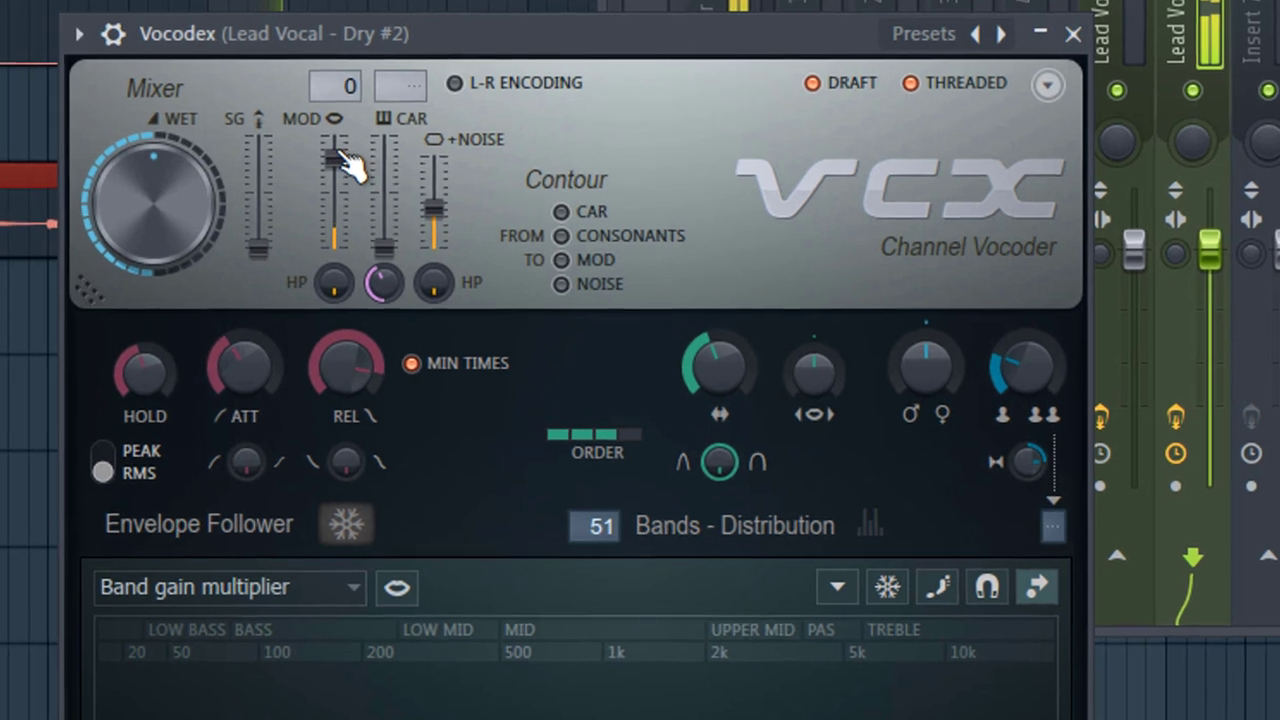
pyautogui.moveTo(350, 165); pyautogui.dragTo(350, 252)
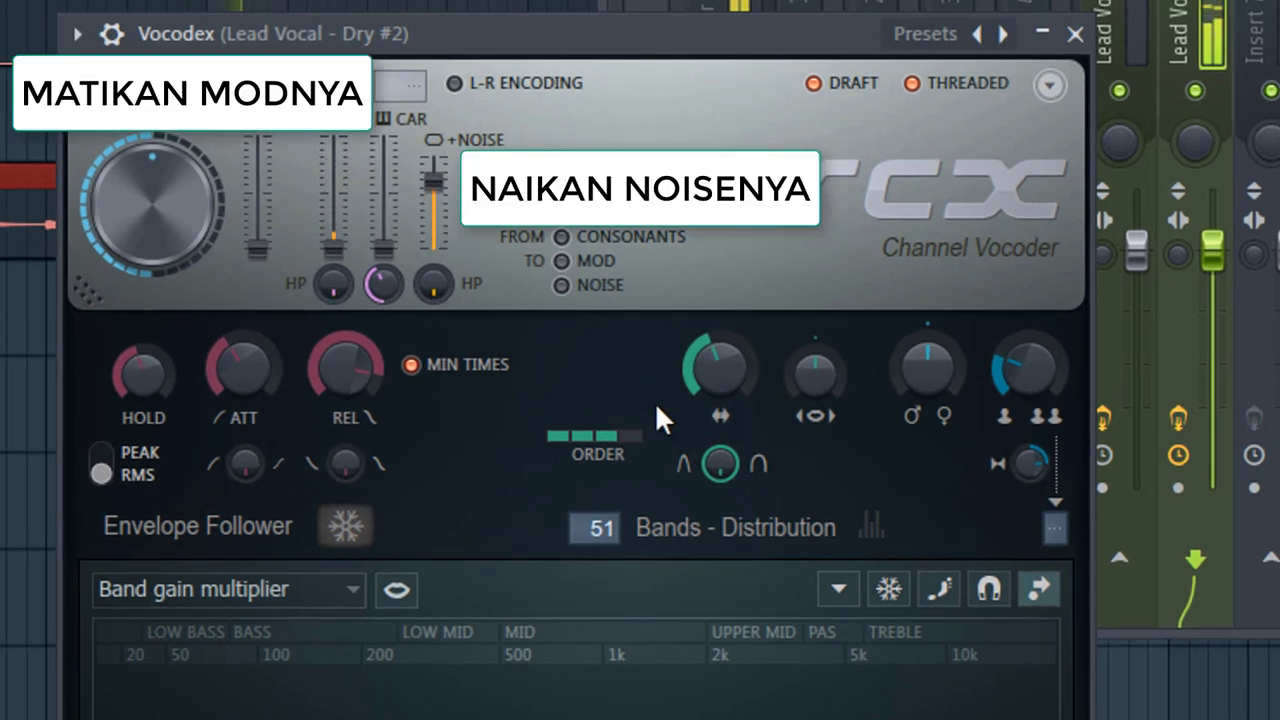
# Narrow the Vocodex bandwidth, keep the gender shift centred, maximise unison and modulator bandwidth, and use 35 bands
pyautogui.moveTo(731, 367); pyautogui.dragTo(731, 420)
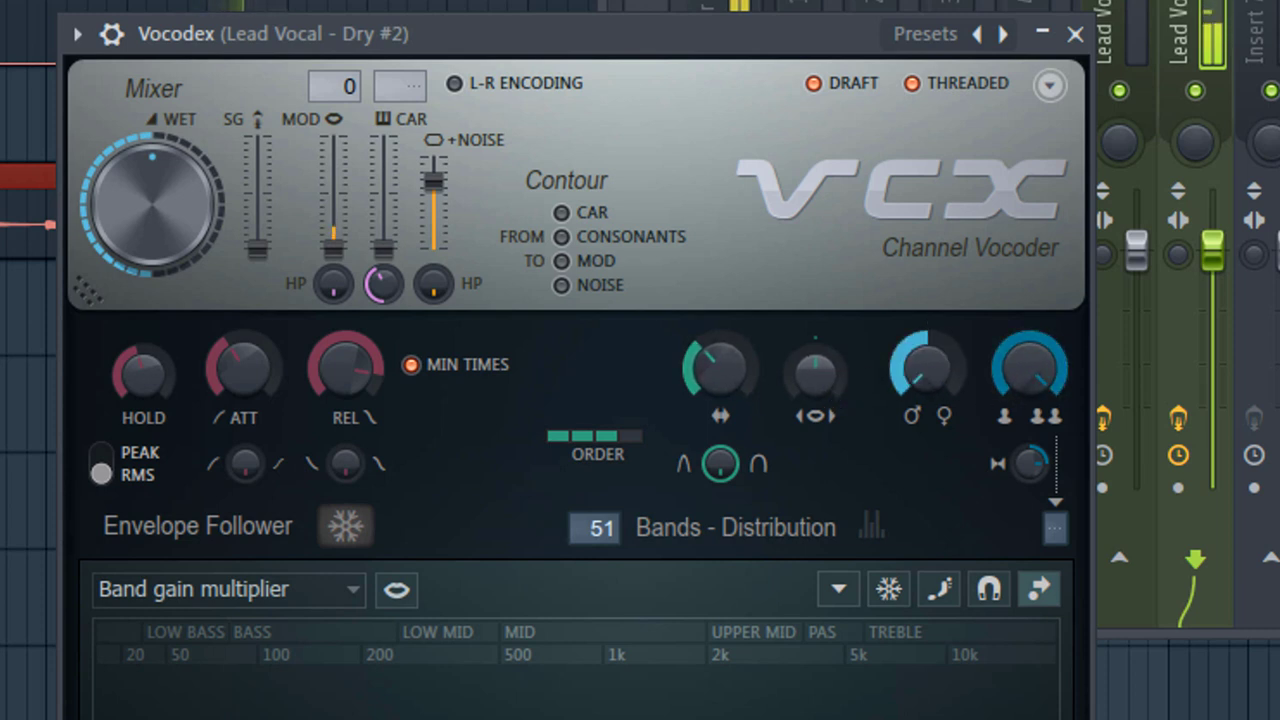
pyautogui.rightClick(928, 362)
pyautogui.click(938, 376)
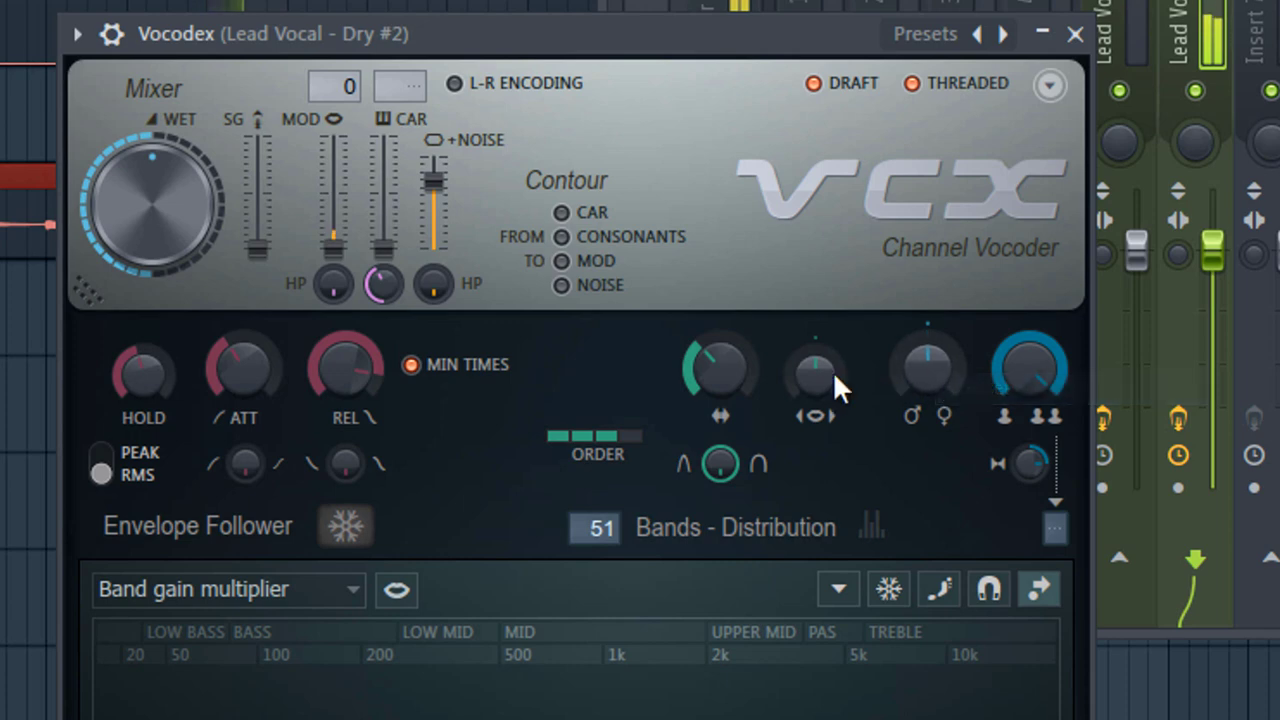
pyautogui.moveTo(833, 371); pyautogui.dragTo(833, 335)
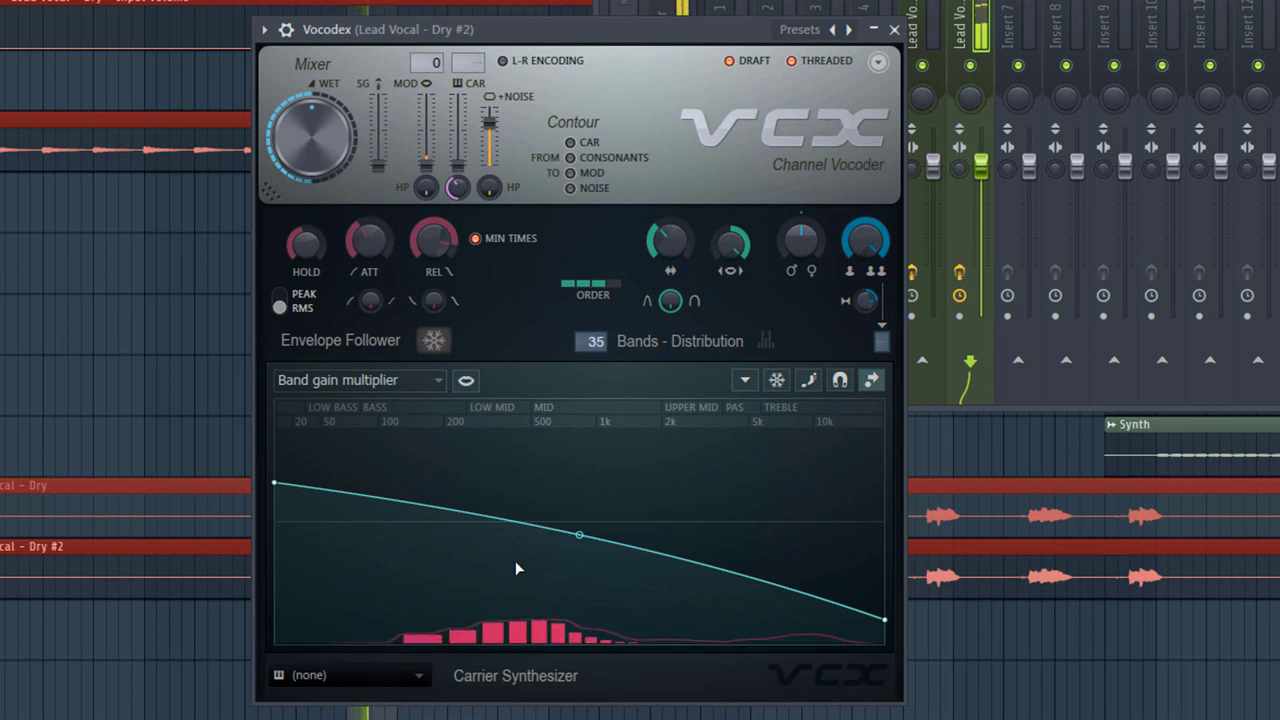
# Reshape the Band gain multiplier curve to start at zero in the lows, peak in the upper mids and dip slightly in the treble
pyautogui.moveTo(516, 568); pyautogui.dragTo(489, 602)
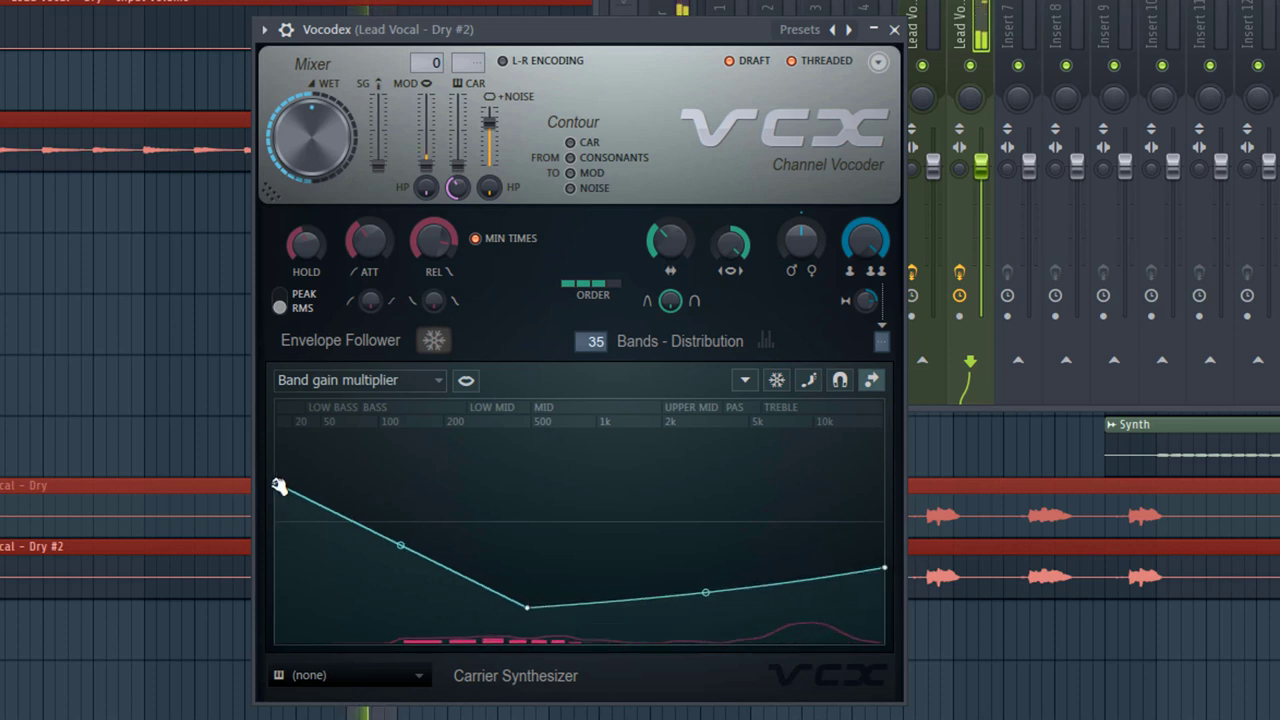
pyautogui.moveTo(279, 486); pyautogui.dragTo(274, 695)
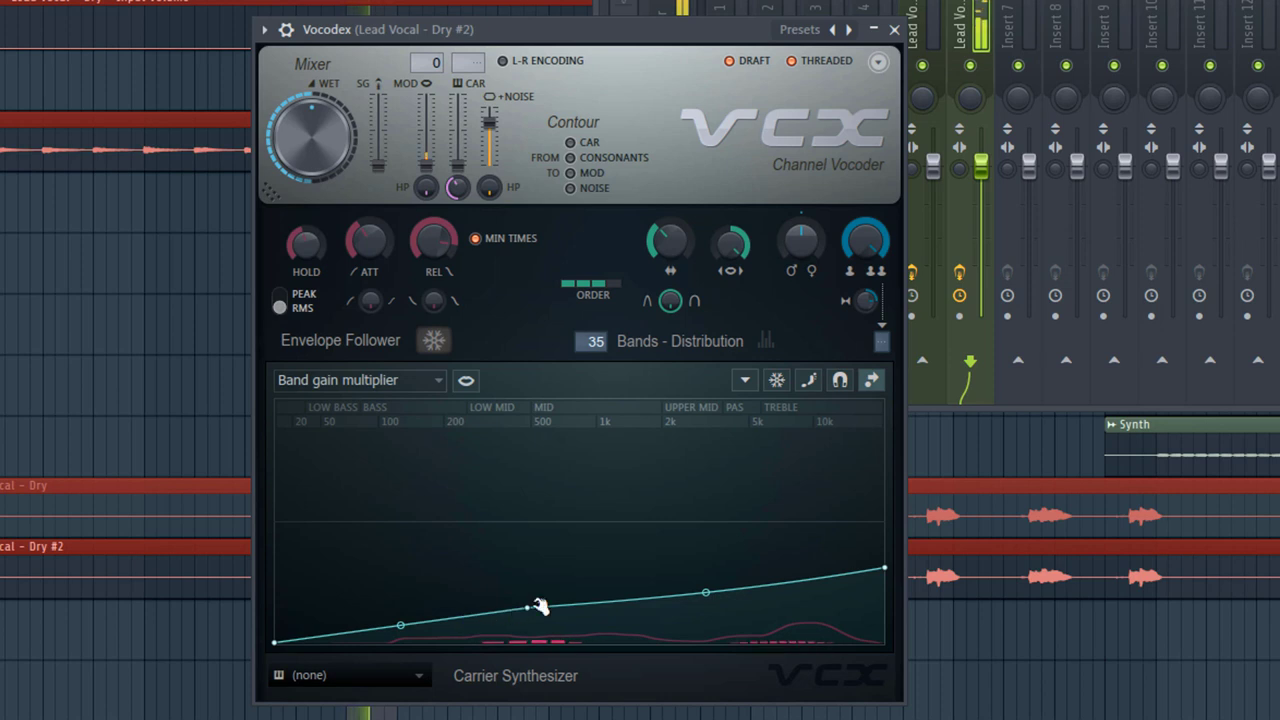
pyautogui.moveTo(530, 611); pyautogui.dragTo(530, 619)
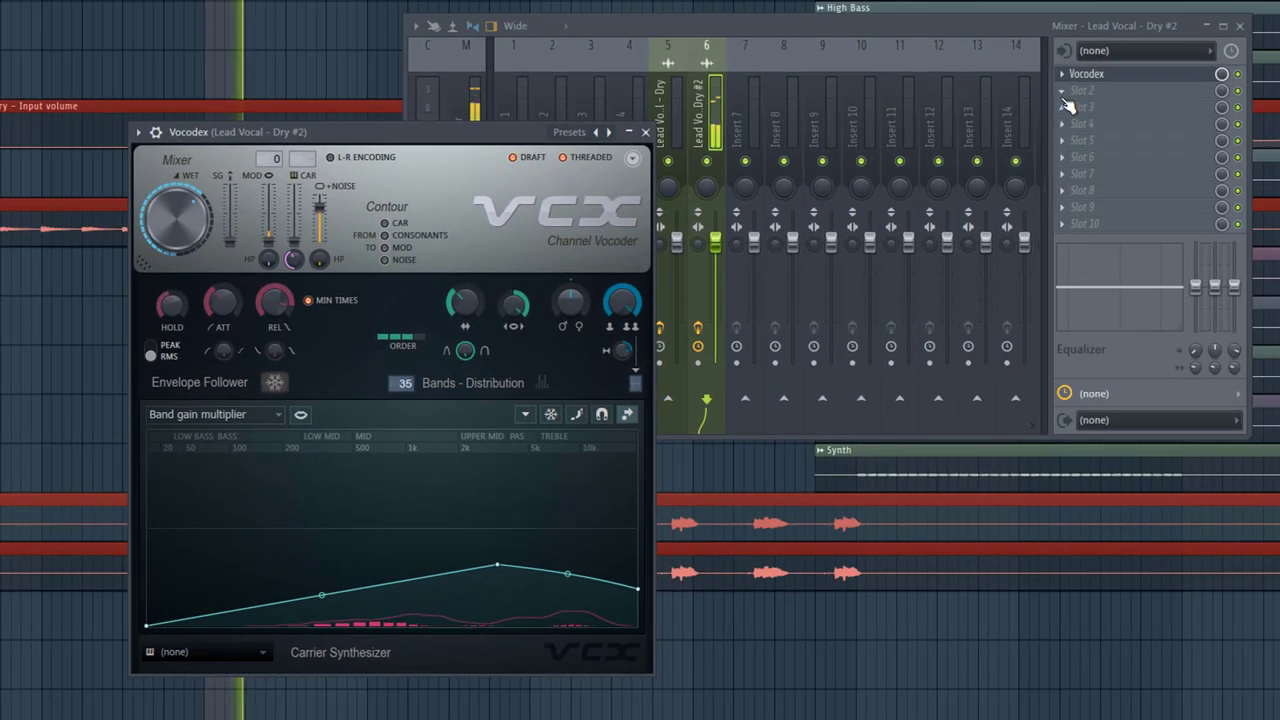
# Load Fruity Parametric EQ 2 in Slot 2 of the Lead Vocal - Dry #2 track and cut the lows with bands 1 and 2
pyautogui.click(1064, 92)
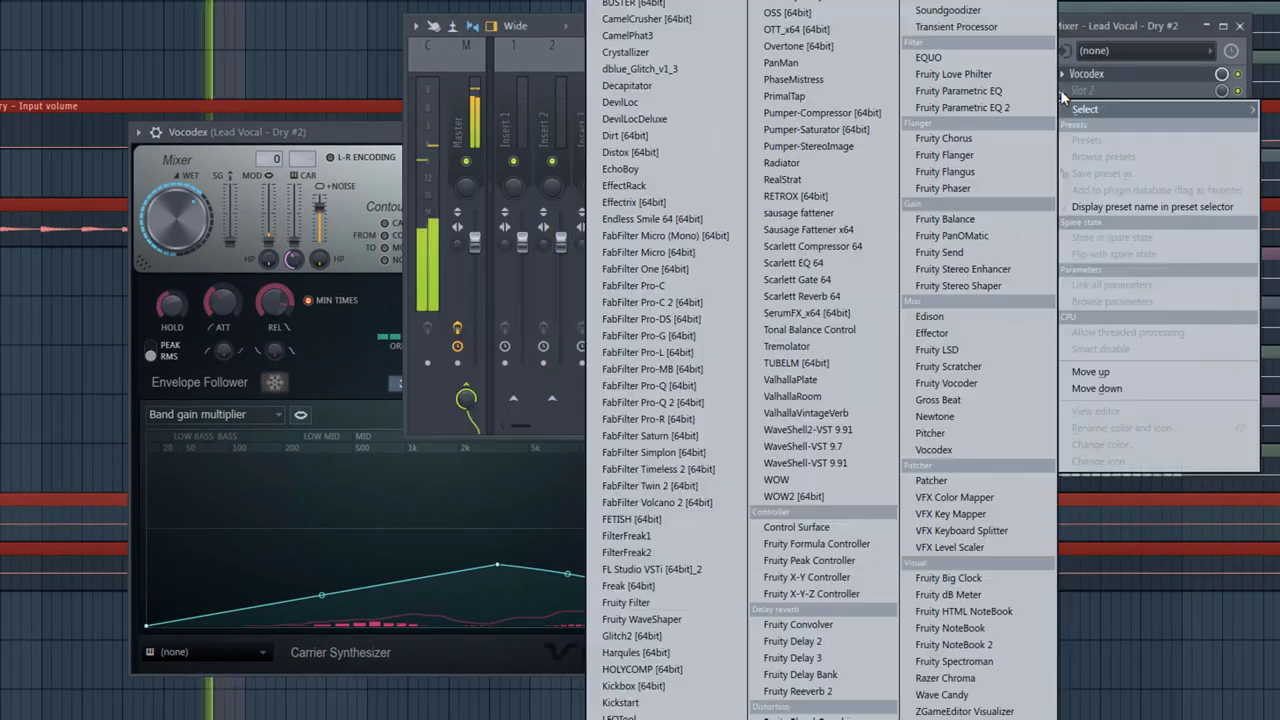
pyautogui.click(987, 107)
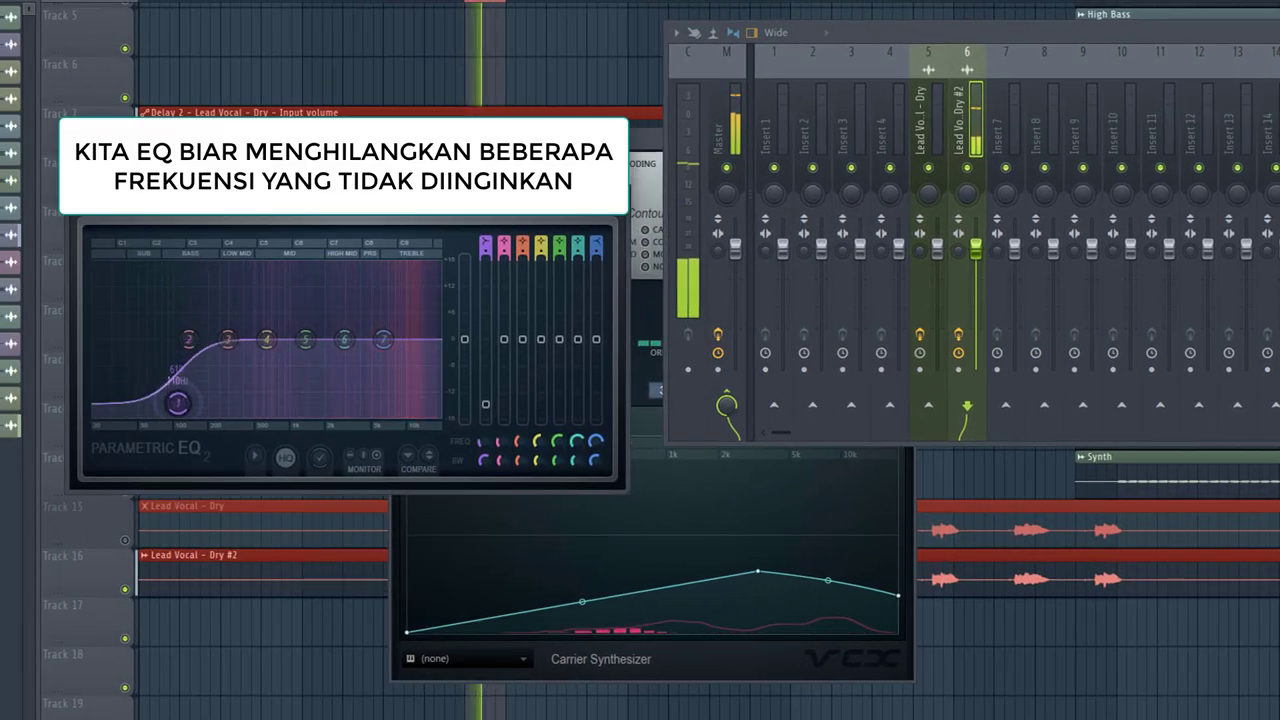
pyautogui.moveTo(178, 403); pyautogui.dragTo(186, 418)
pyautogui.moveTo(189, 340); pyautogui.dragTo(167, 371)
# Dip the mid and treble frequencies with EQ bands 5 and 6, and lower band 7 at the far high end
pyautogui.moveTo(345, 340); pyautogui.dragTo(399, 356)
pyautogui.scroll(-5, 399, 356)
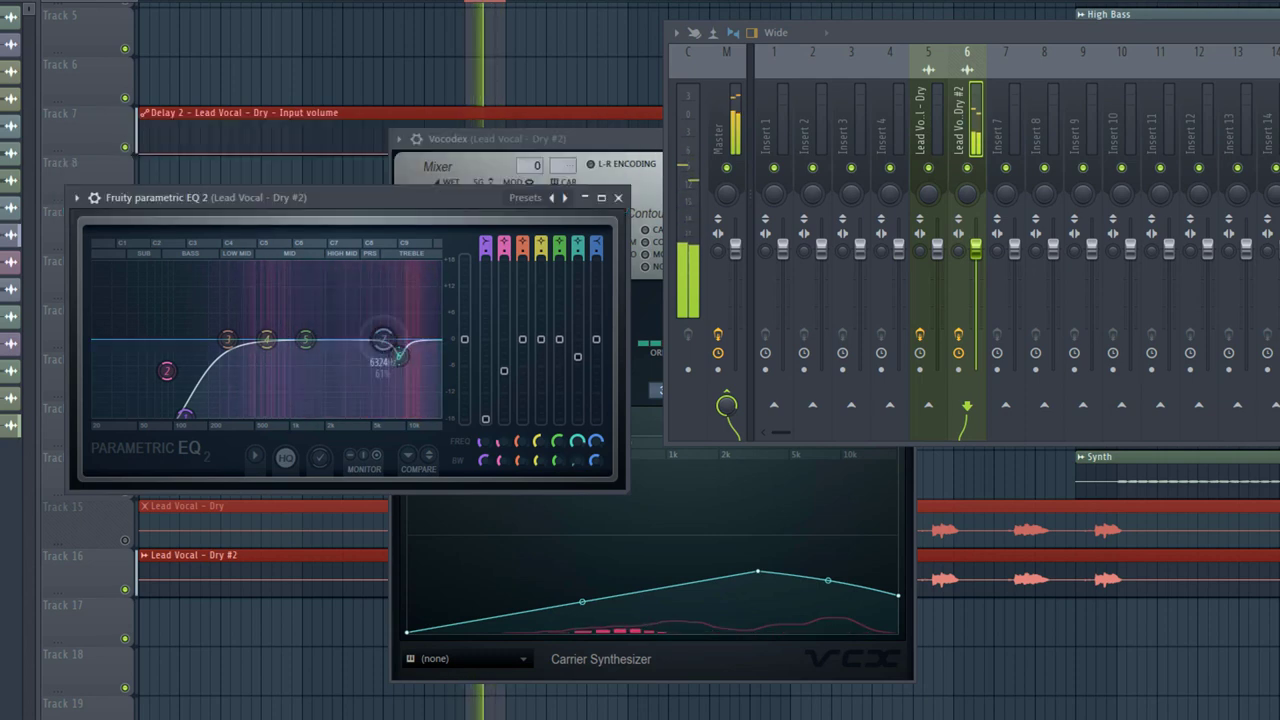
pyautogui.moveTo(306, 340); pyautogui.dragTo(289, 356)
pyautogui.scroll(-5, 289, 356)
pyautogui.moveTo(384, 340); pyautogui.dragTo(441, 352)
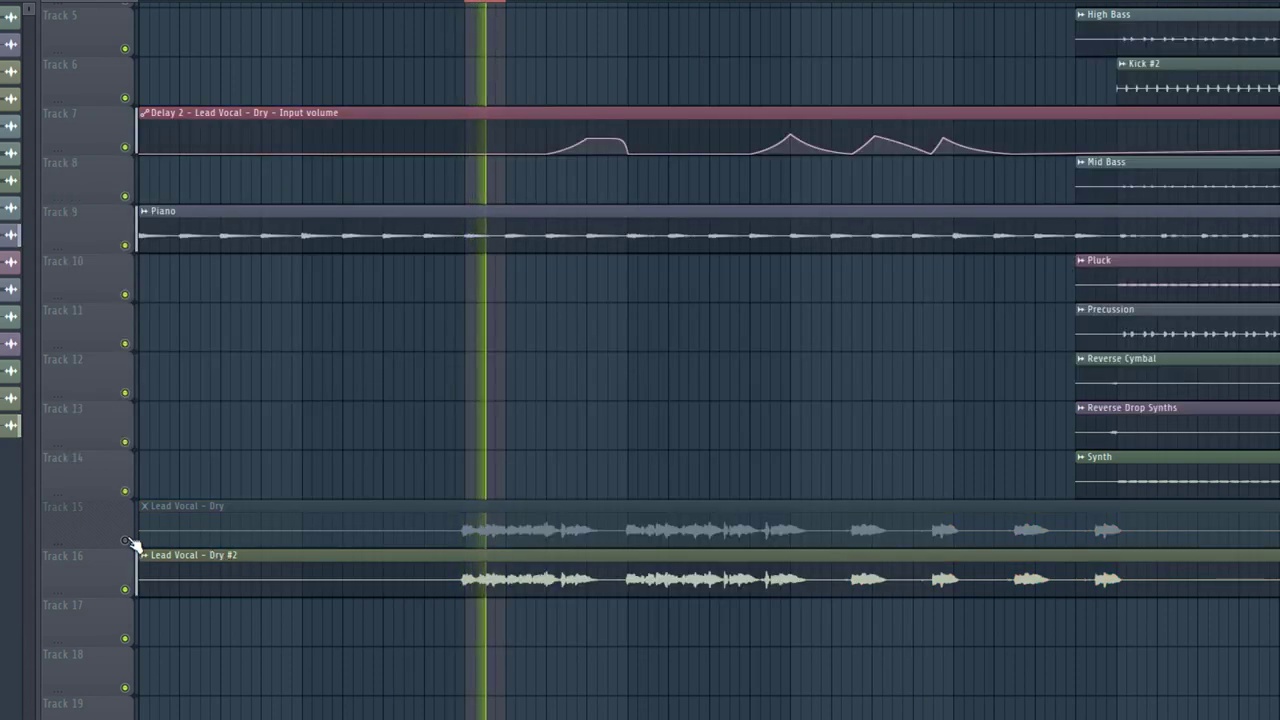
# Unmute the dry vocal on Track 15, lower mixer track 6's fader beneath it and clear the loop selection
pyautogui.click(128, 541)
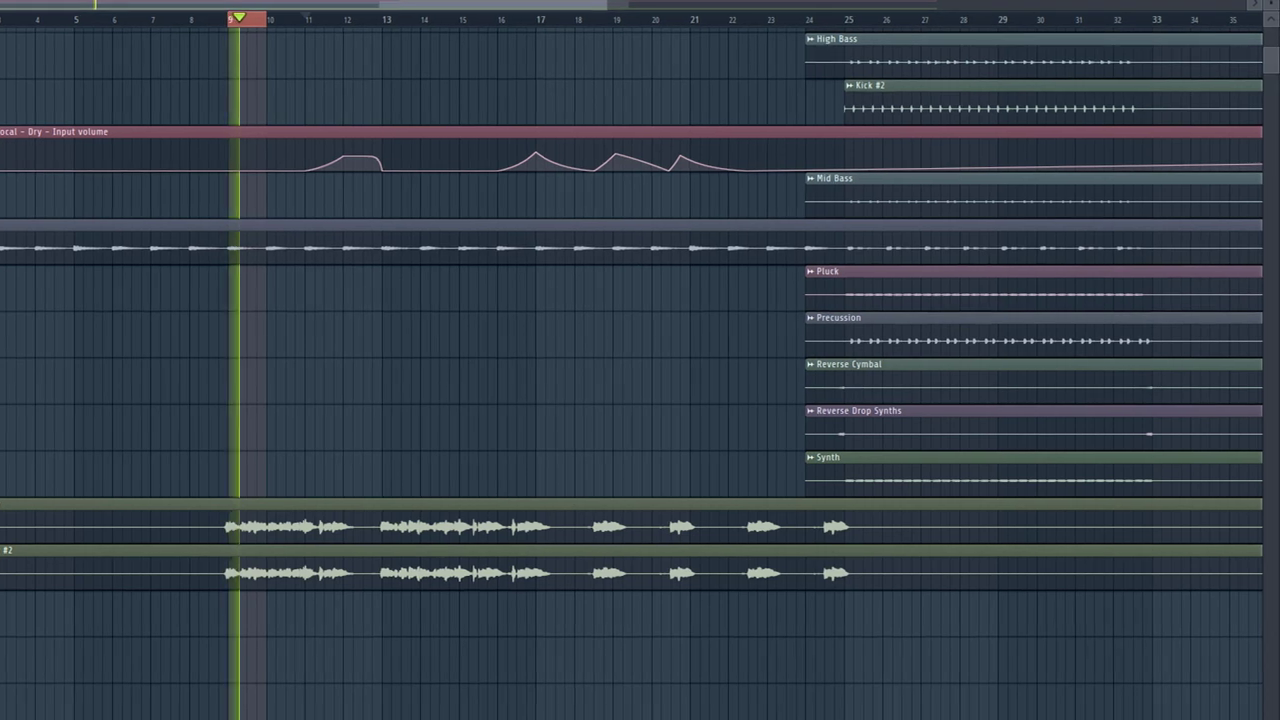
pyautogui.press('F9')
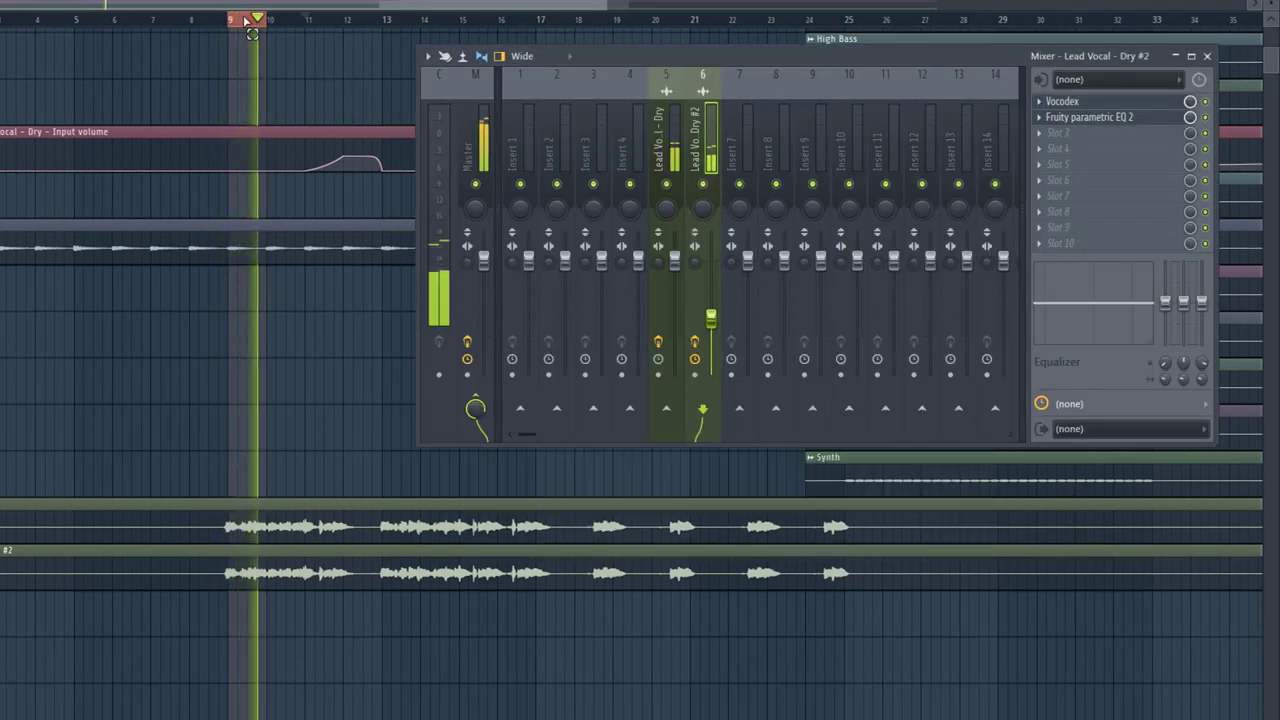
pyautogui.press('F9')
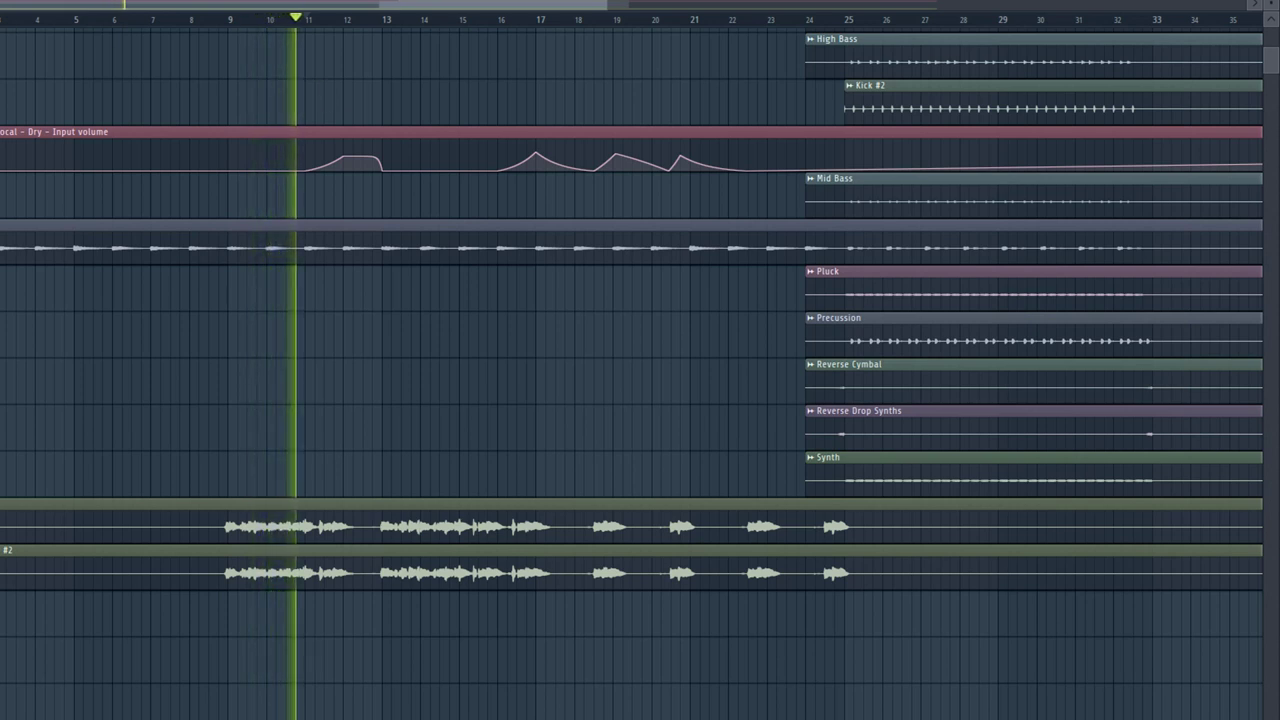
# Load Fruity Limiter in Slot 4 of the Lead Vocal - Dry #2 mixer track and open its editor
pyautogui.press('F9')
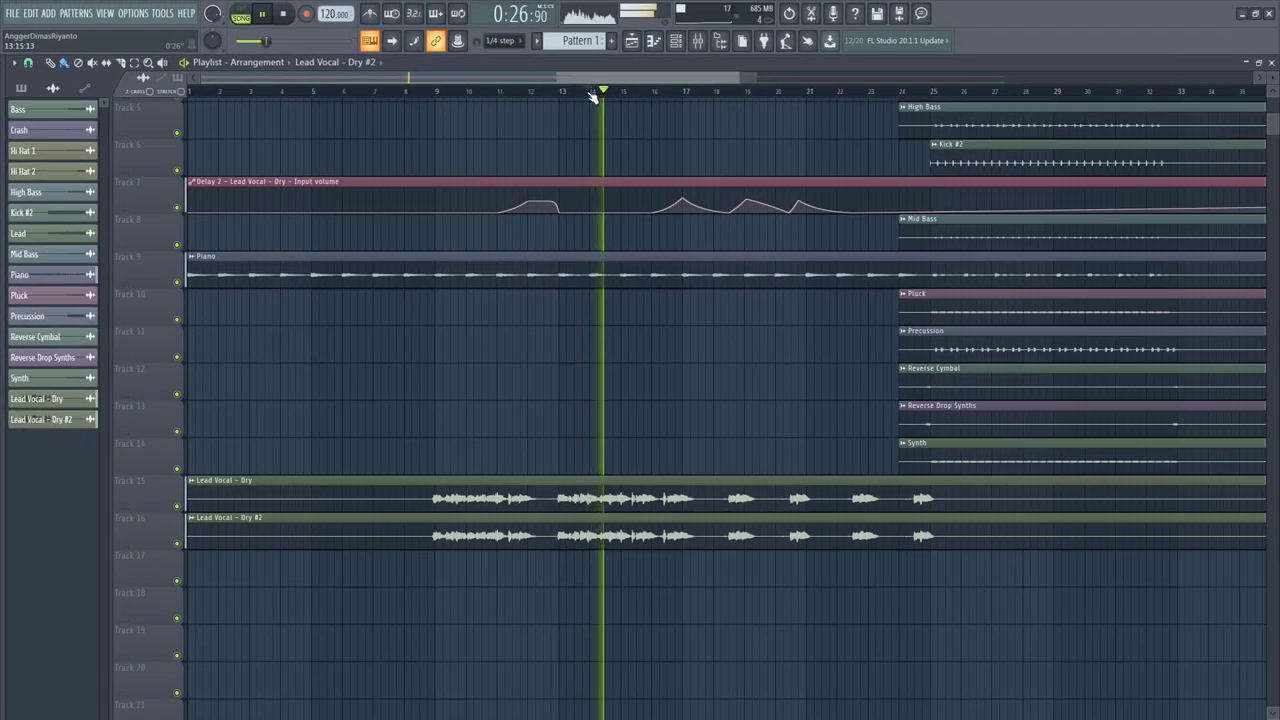
pyautogui.click(695, 41)
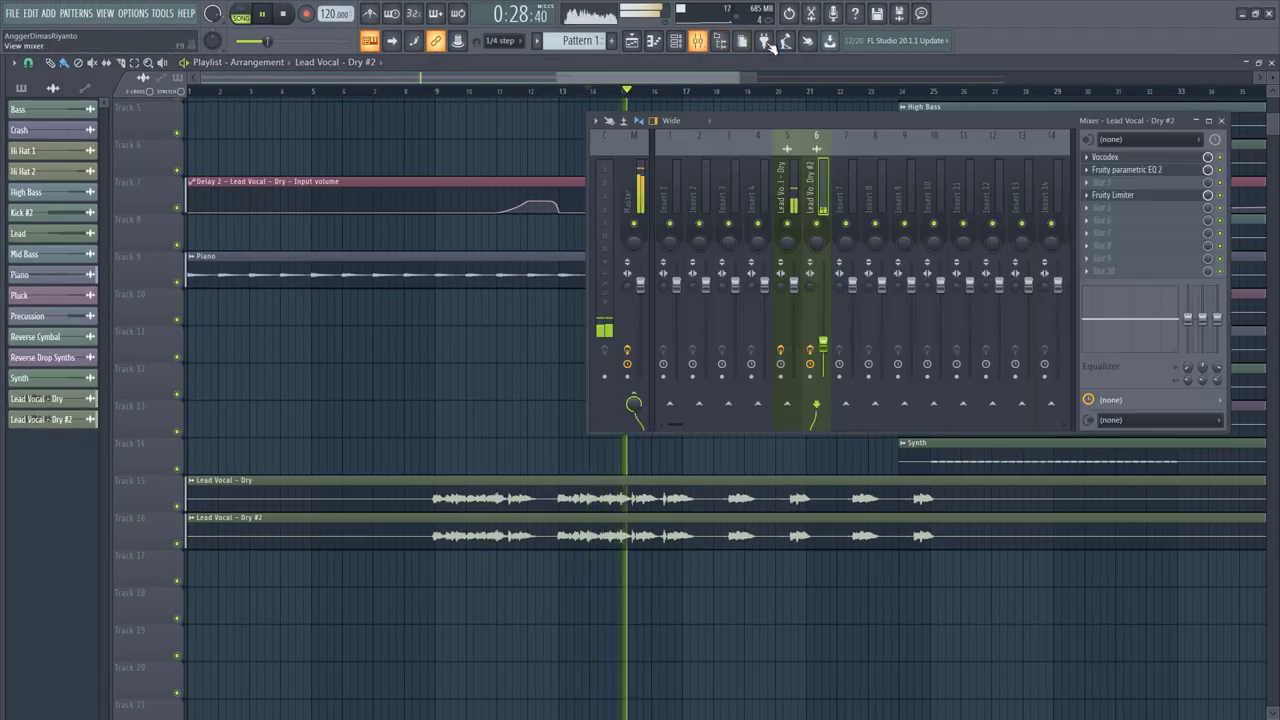
pyautogui.click(1141, 198)
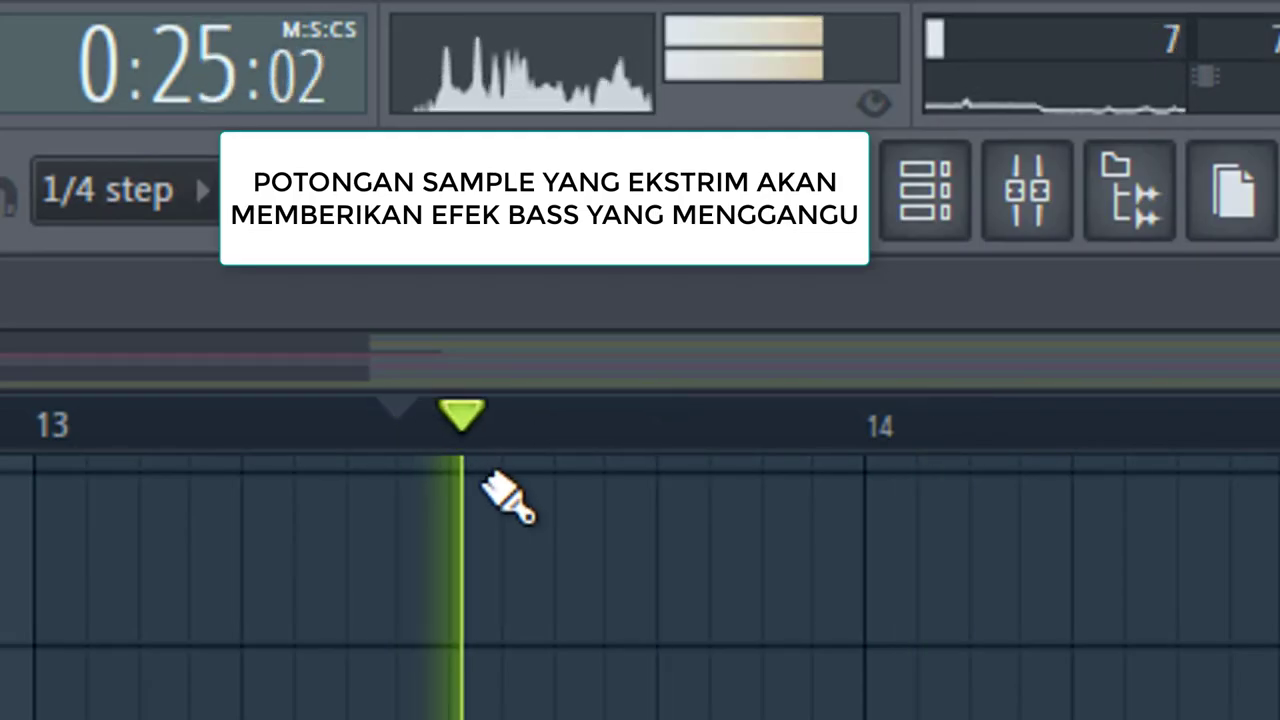
# Replay the abrupt vocal cut between bars 13 and 14 several times to hear its unwanted bass thump
pyautogui.press('space')
pyautogui.press('space')
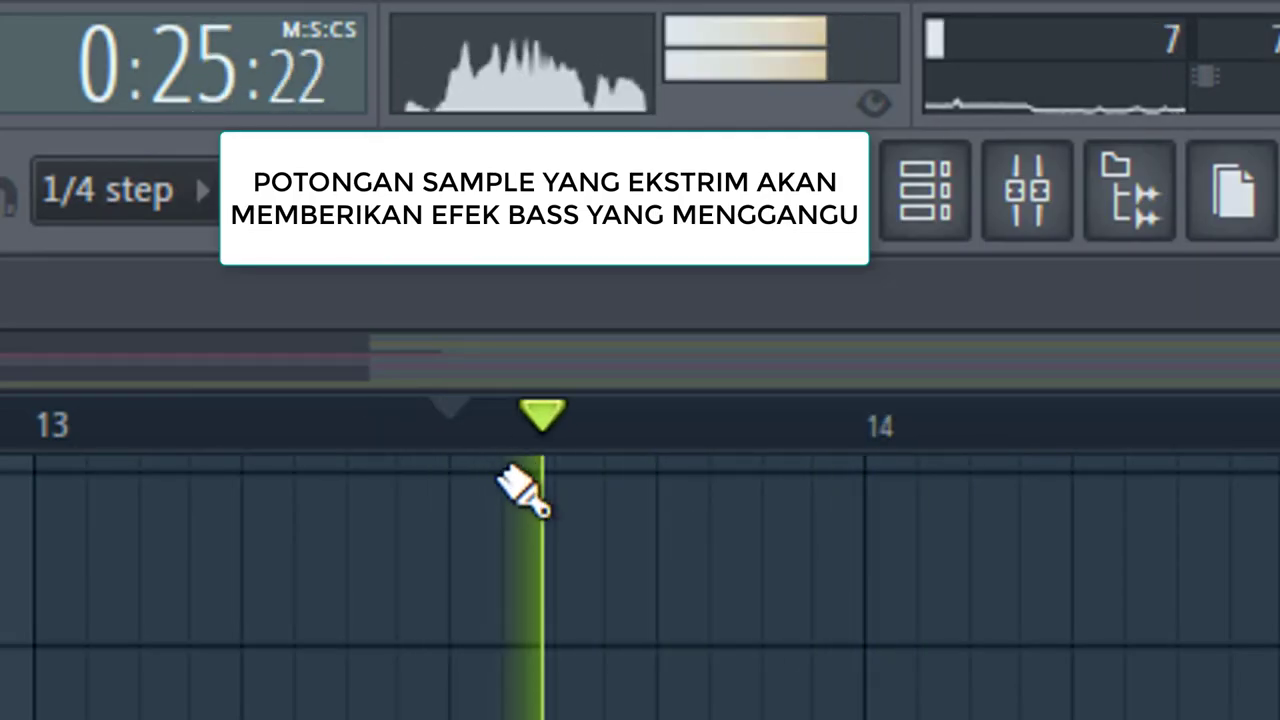
pyautogui.press('space')
pyautogui.click(474, 412)
pyautogui.press('space')
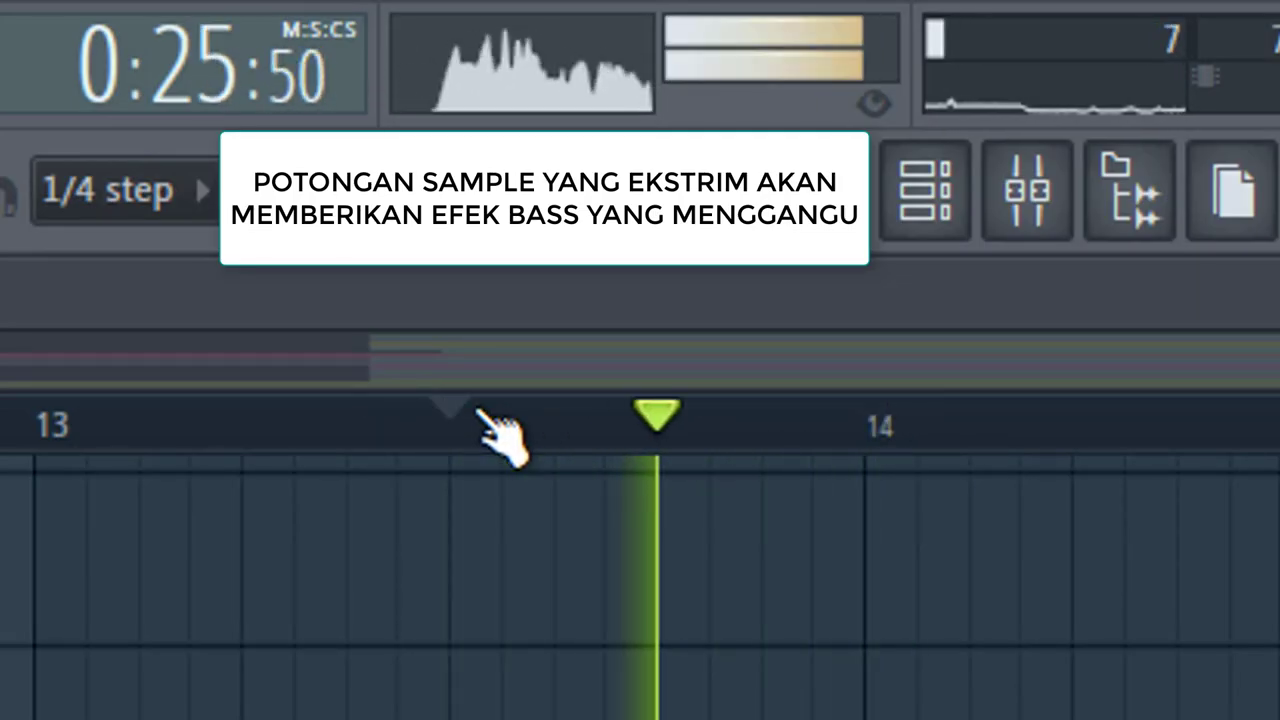
pyautogui.press('space')
# Load Fruity Parametric EQ 2 in Slot 3 of the Lead Vocal - Dry mixer track, using the 40Hz cut preset with an adjusted cutoff
pyautogui.click(1027, 192)
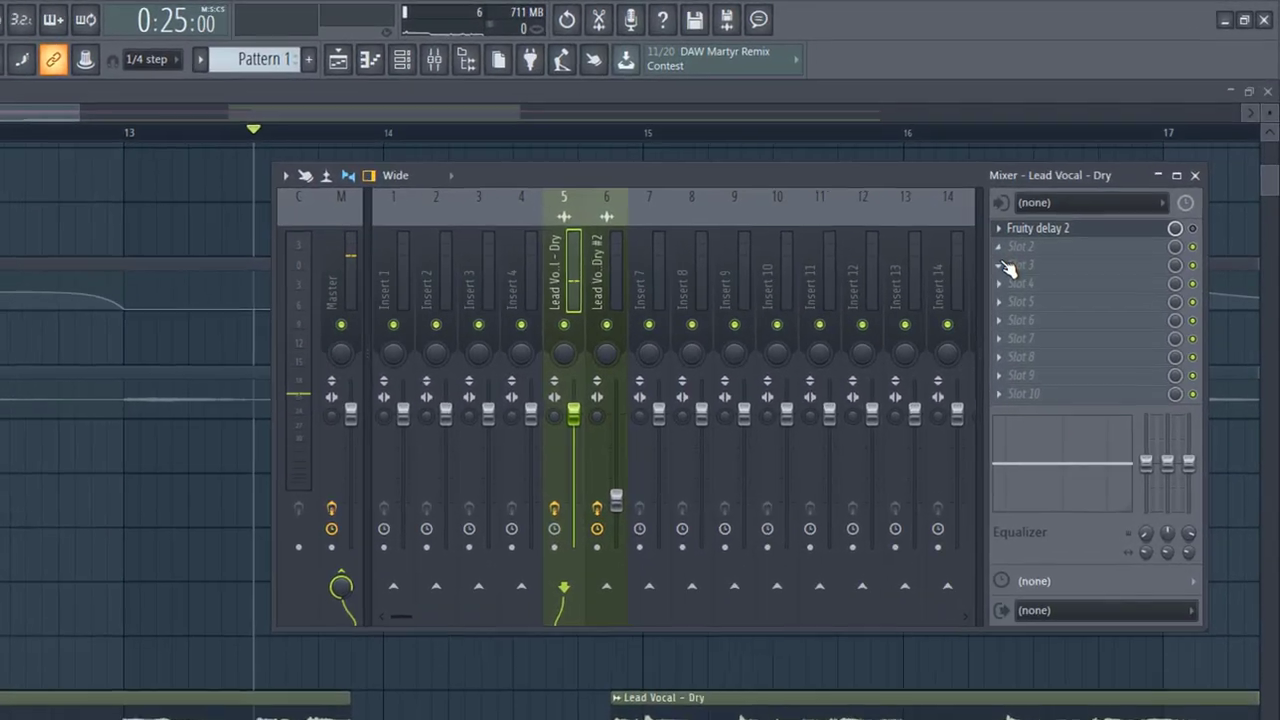
pyautogui.click(1005, 270)
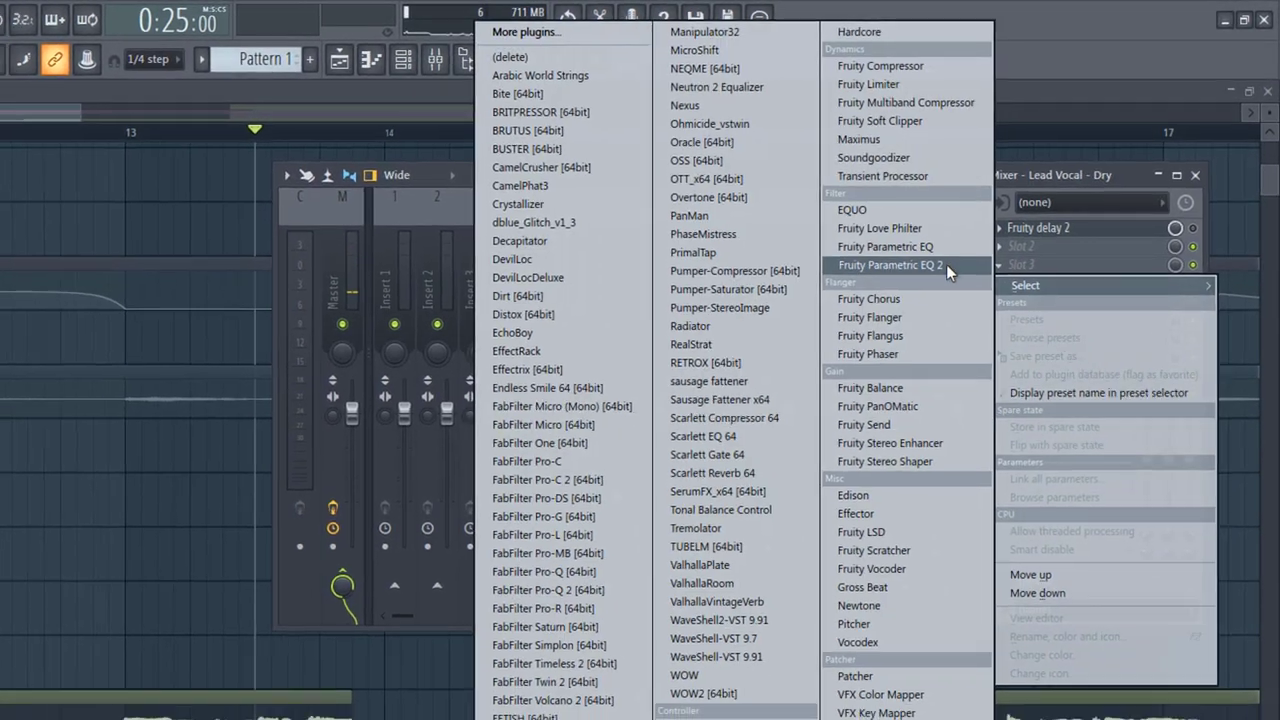
pyautogui.click(946, 266)
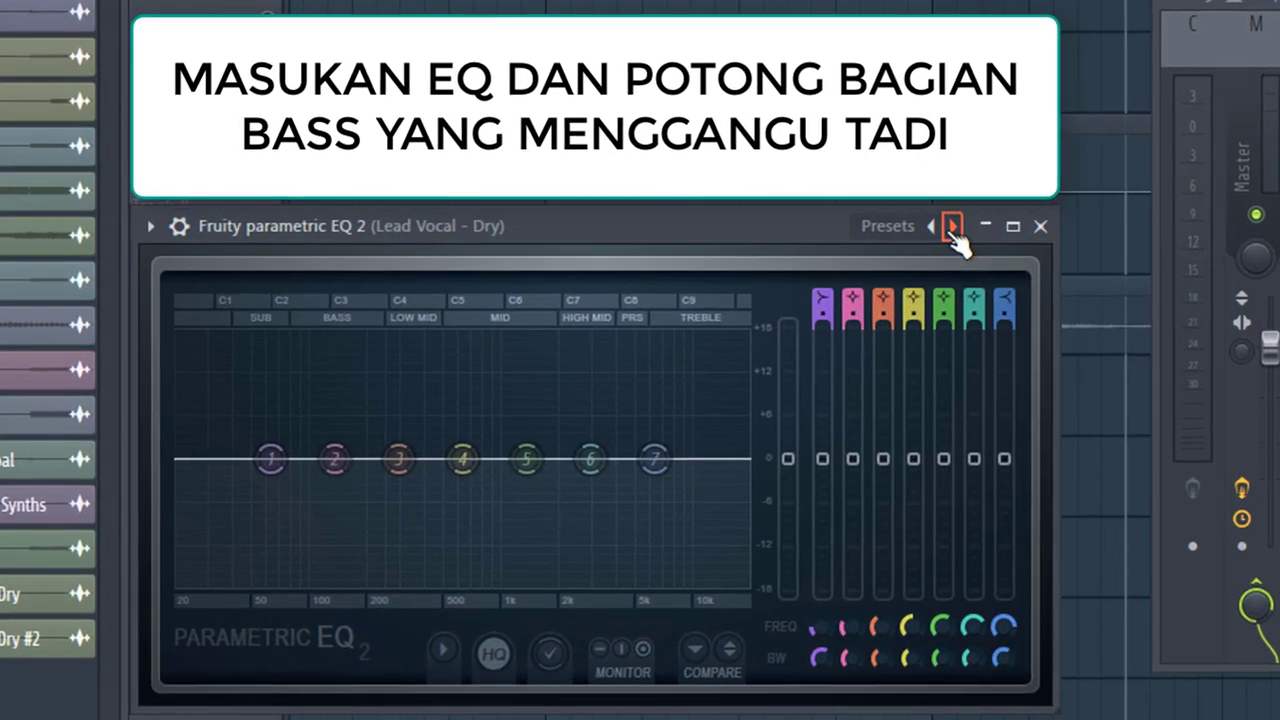
pyautogui.click(722, 226)
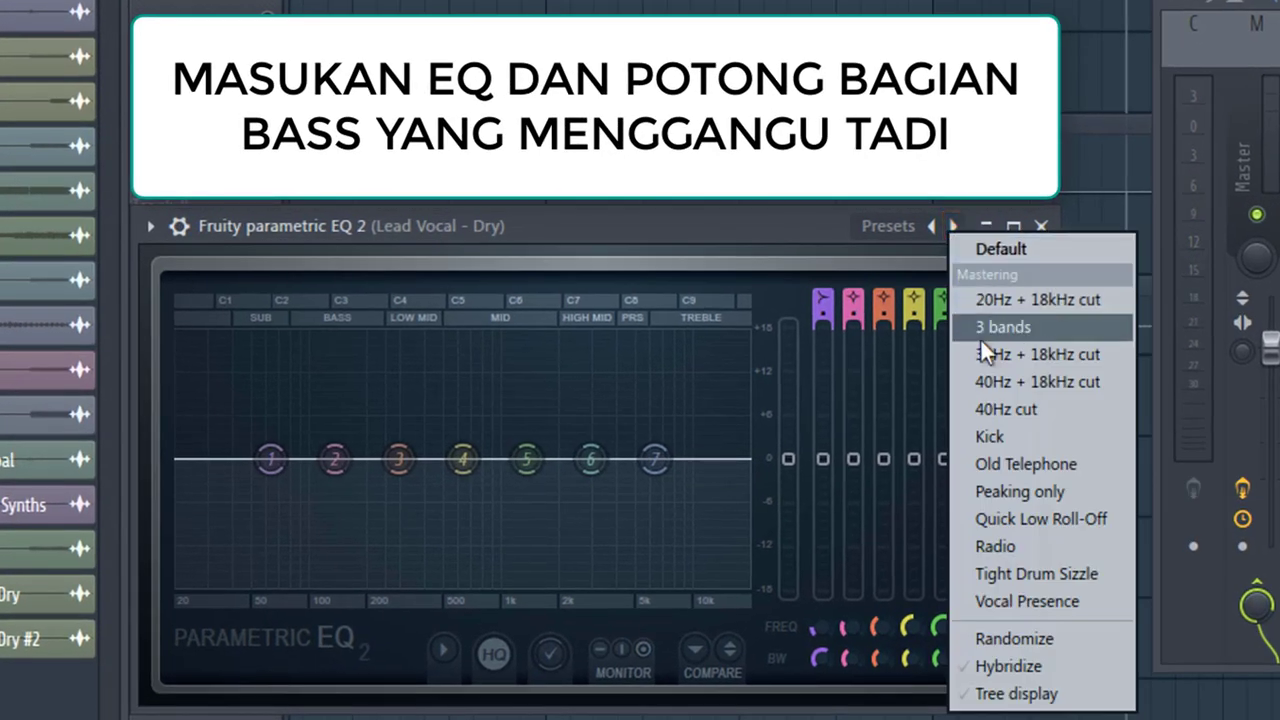
pyautogui.click(1000, 405)
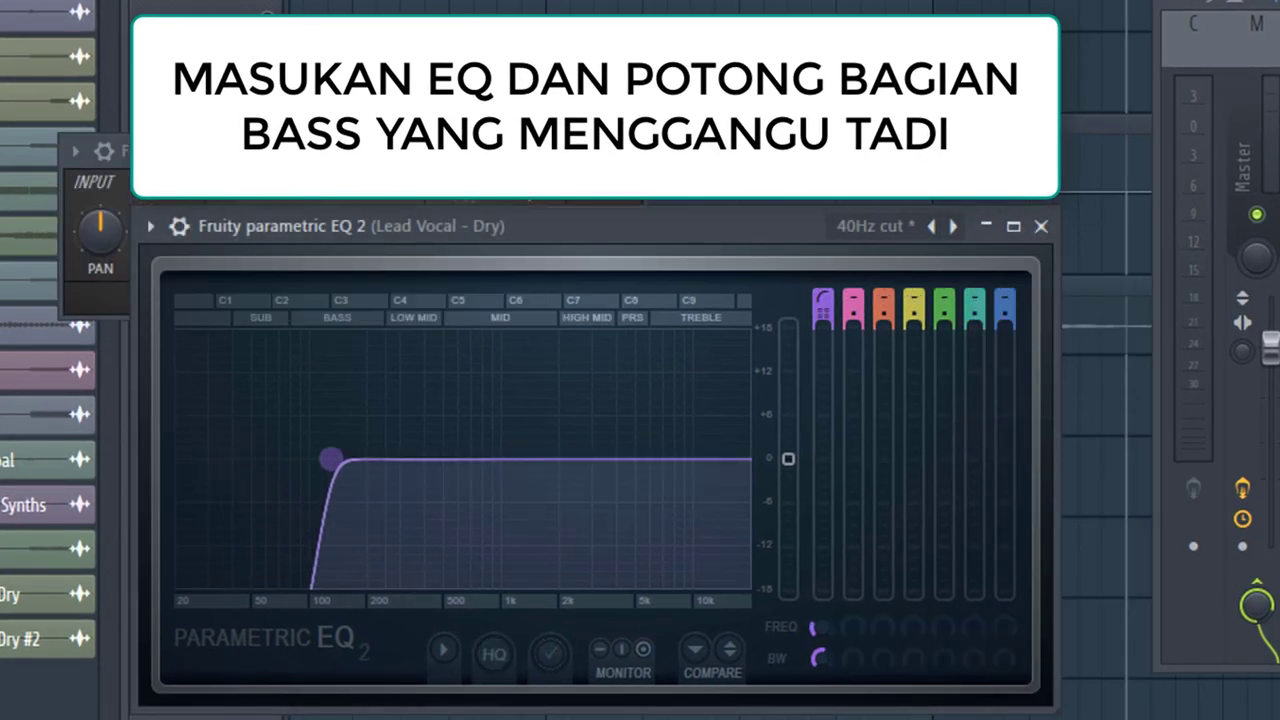
pyautogui.moveTo(369, 459); pyautogui.dragTo(296, 459)
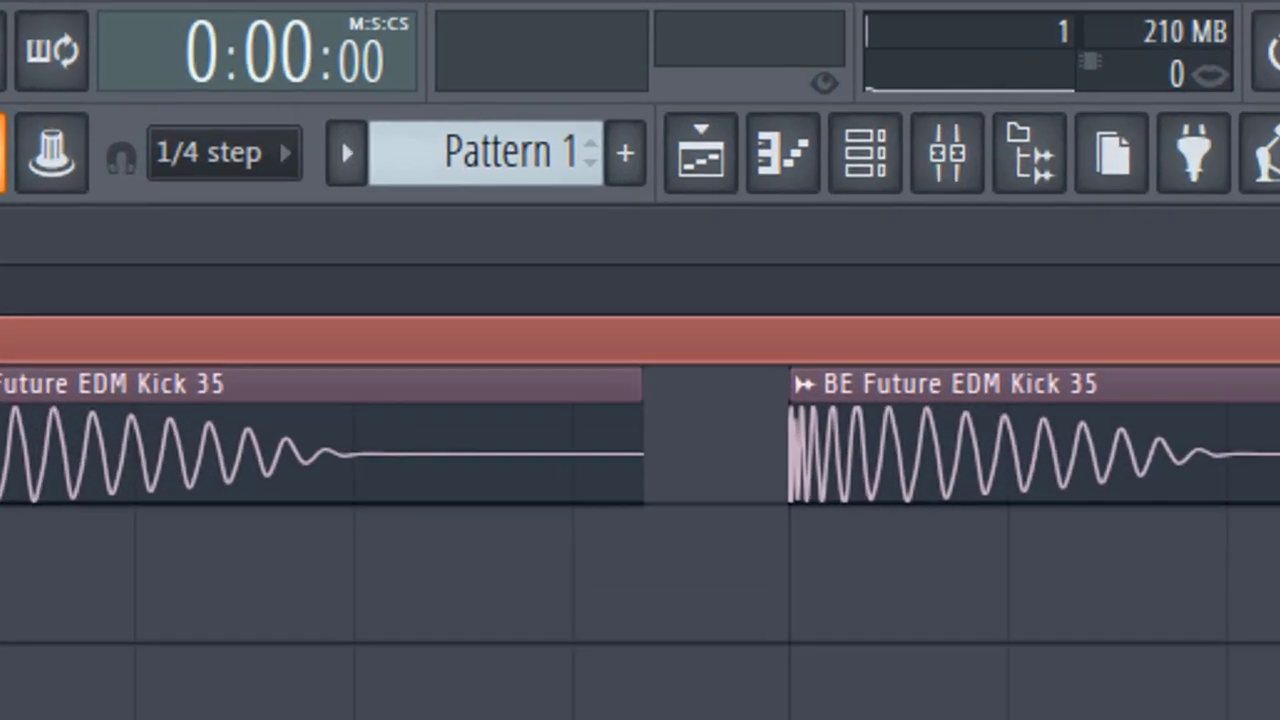
# Play the kick loop on its own to check its level
pyautogui.press('space')
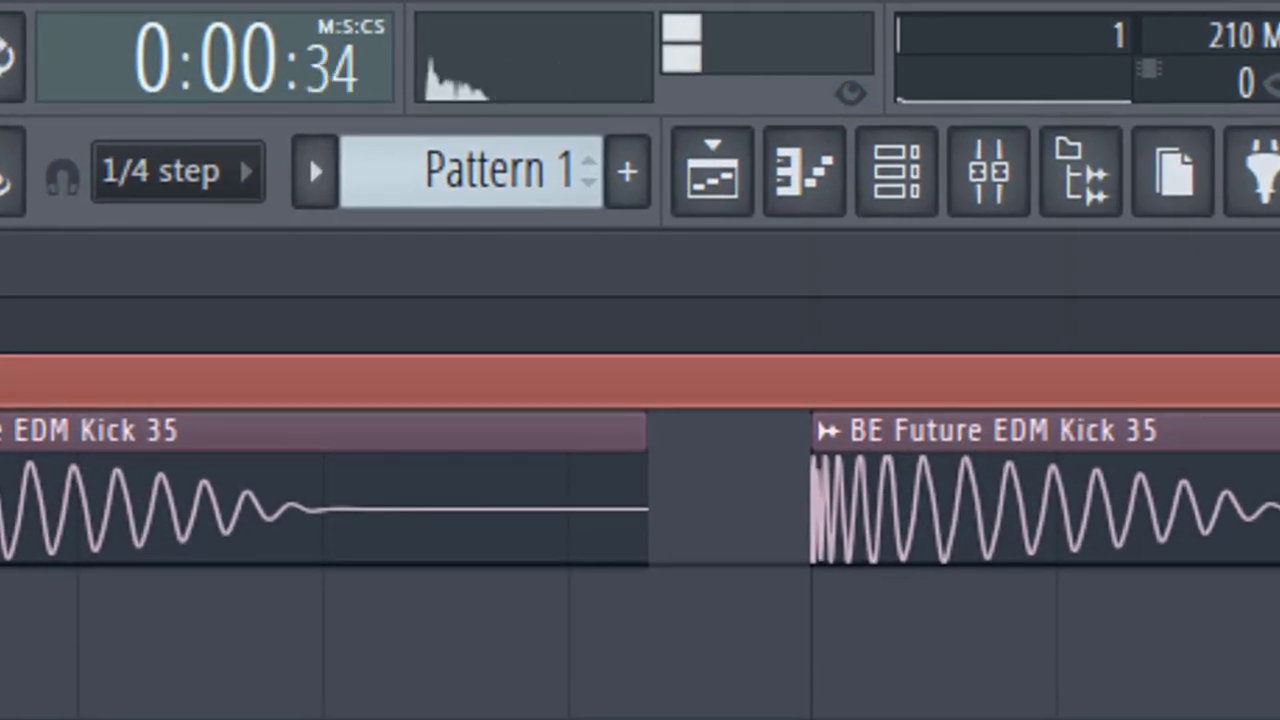
pyautogui.press('space')
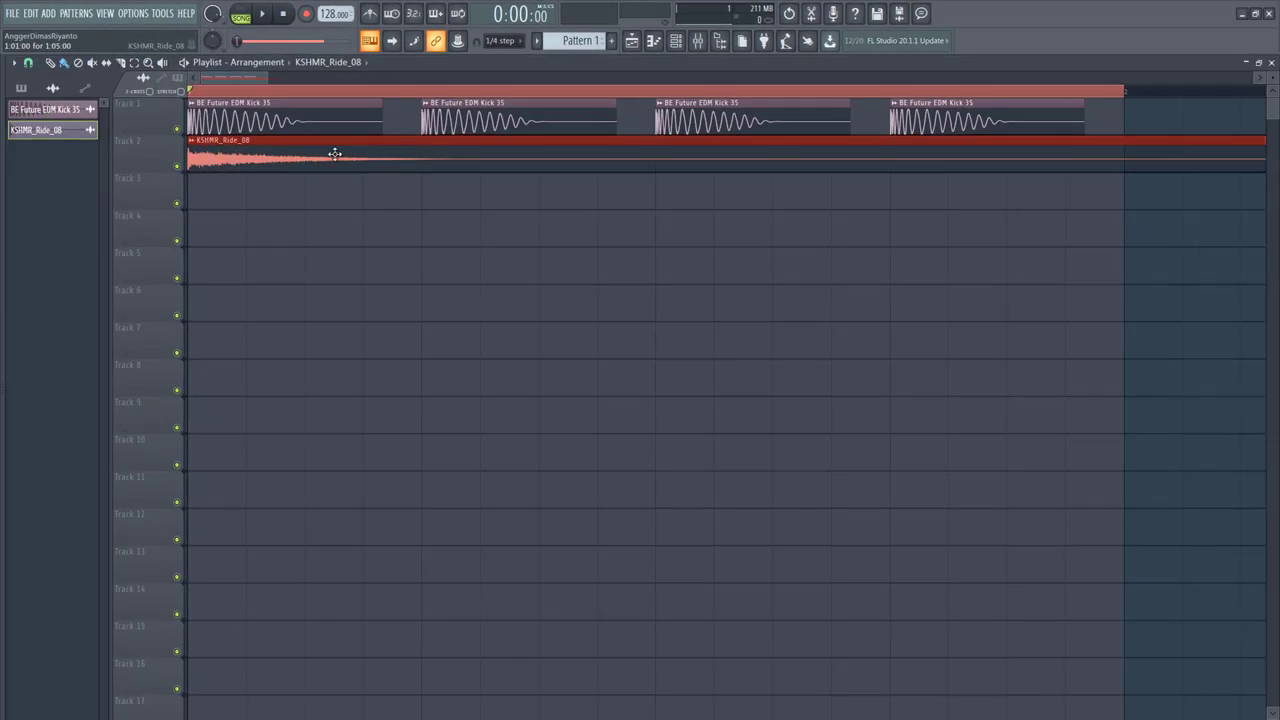
# Trim the KSHMR_Ride_08 clip on Track 2 to one beat, repeat it on every beat of bar 1 and play the loop
pyautogui.rightClick(427, 170)
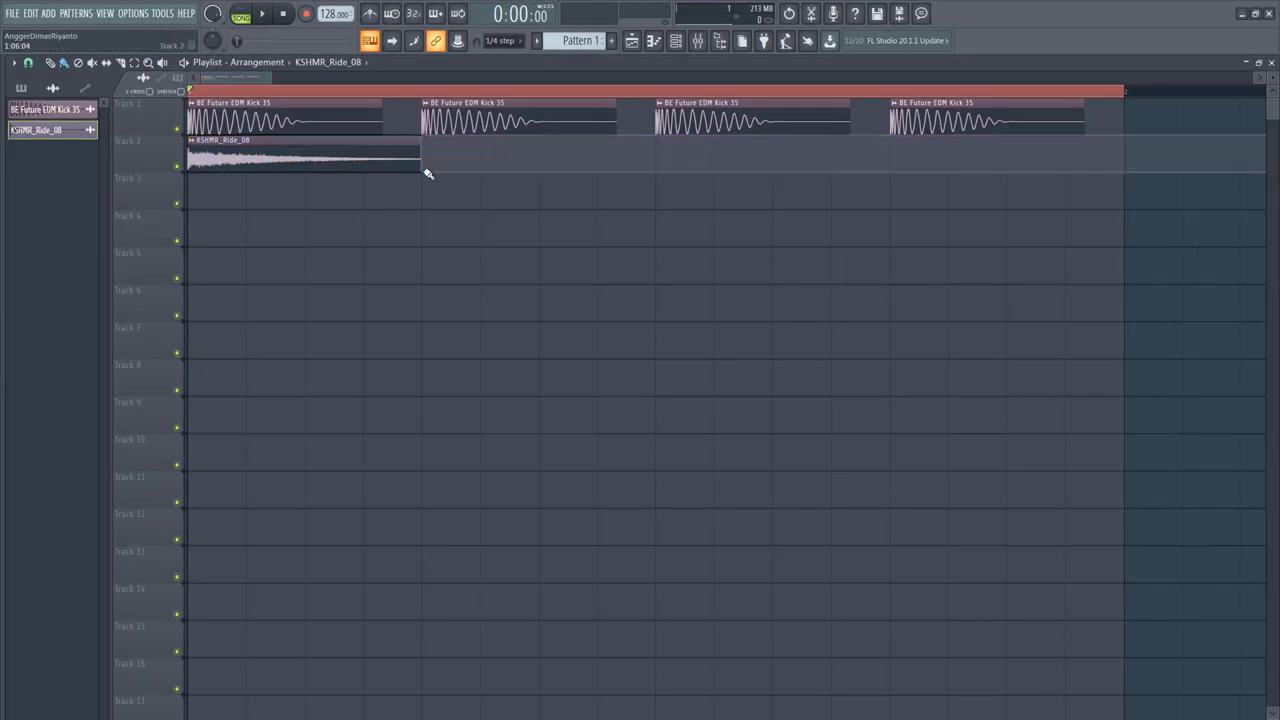
pyautogui.hotkey('ctrl', 'b')
pyautogui.hotkey('ctrl', 'b')
pyautogui.press('space')
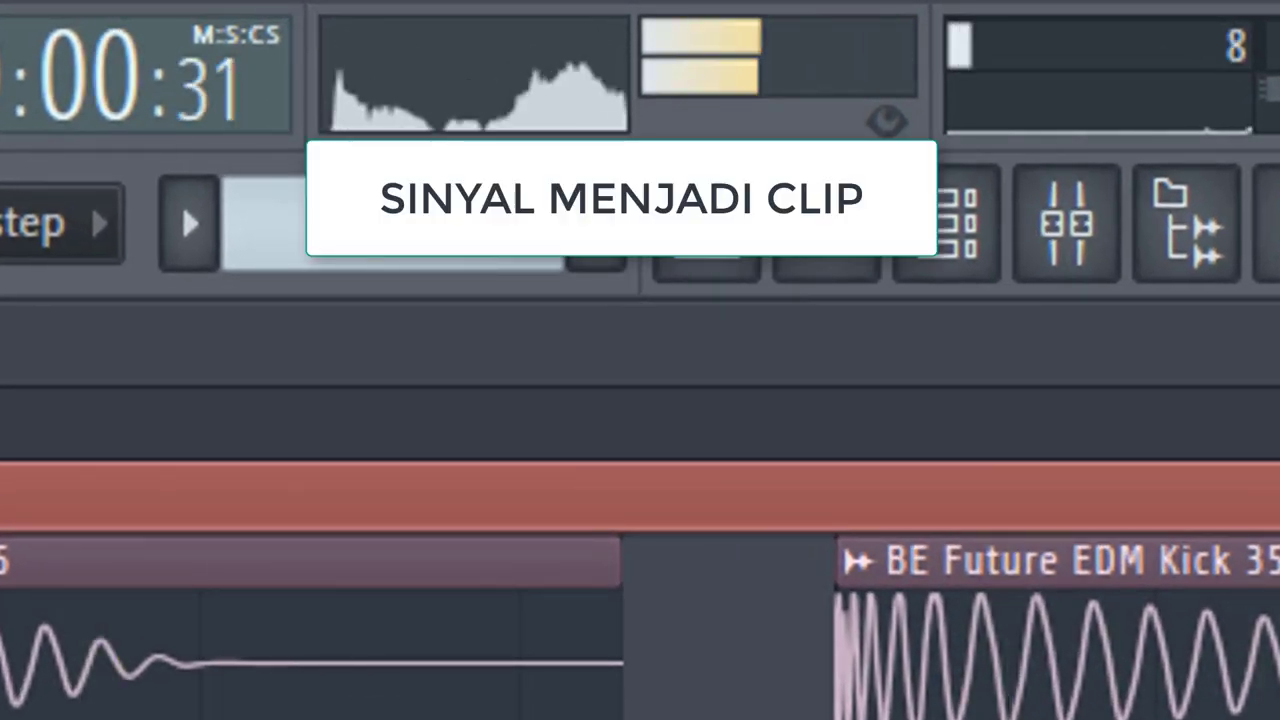
pyautogui.press('space')
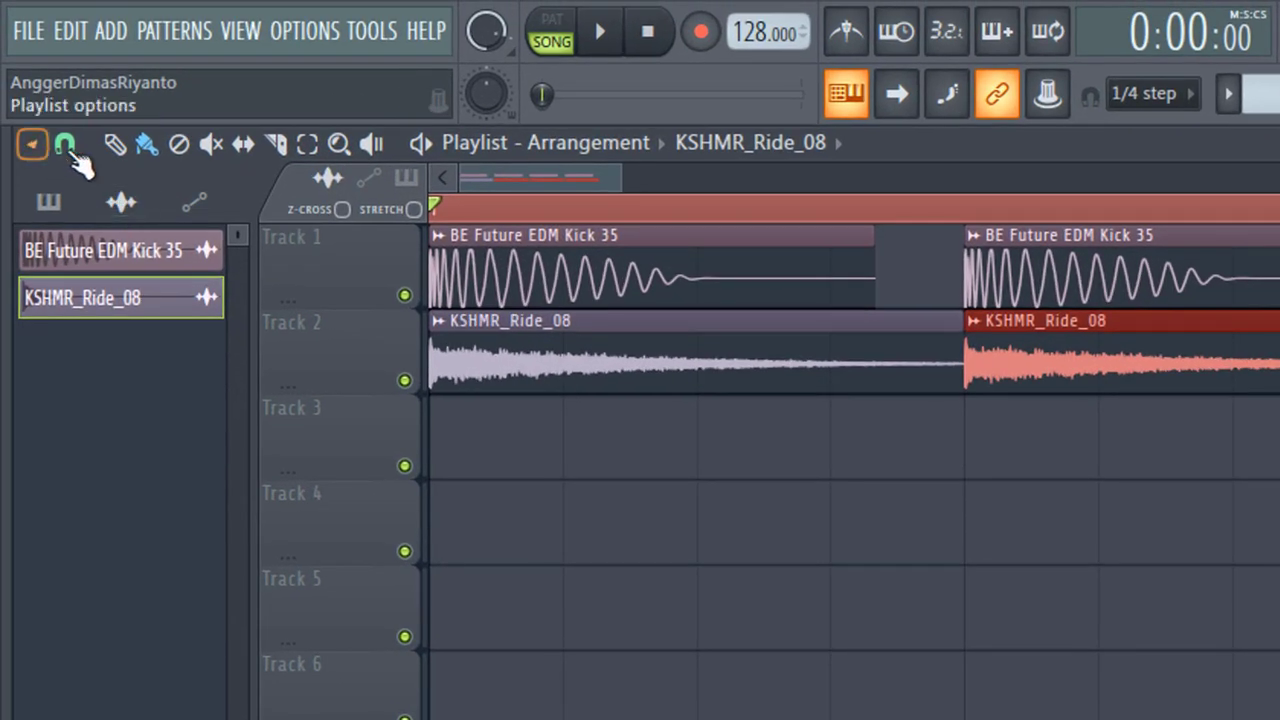
# Select all the KSHMR_Ride_08 clips on Track 2
pyautogui.click(6, 57)
pyautogui.click(104, 288)
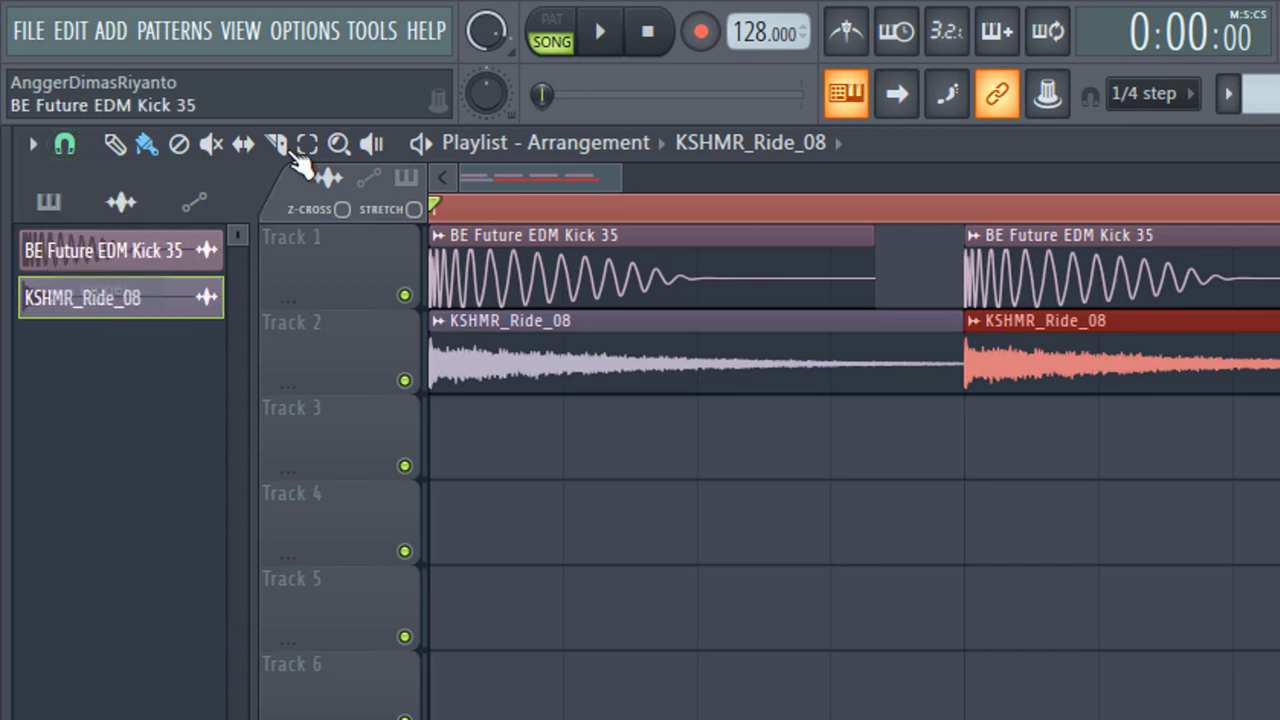
pyautogui.click(307, 143)
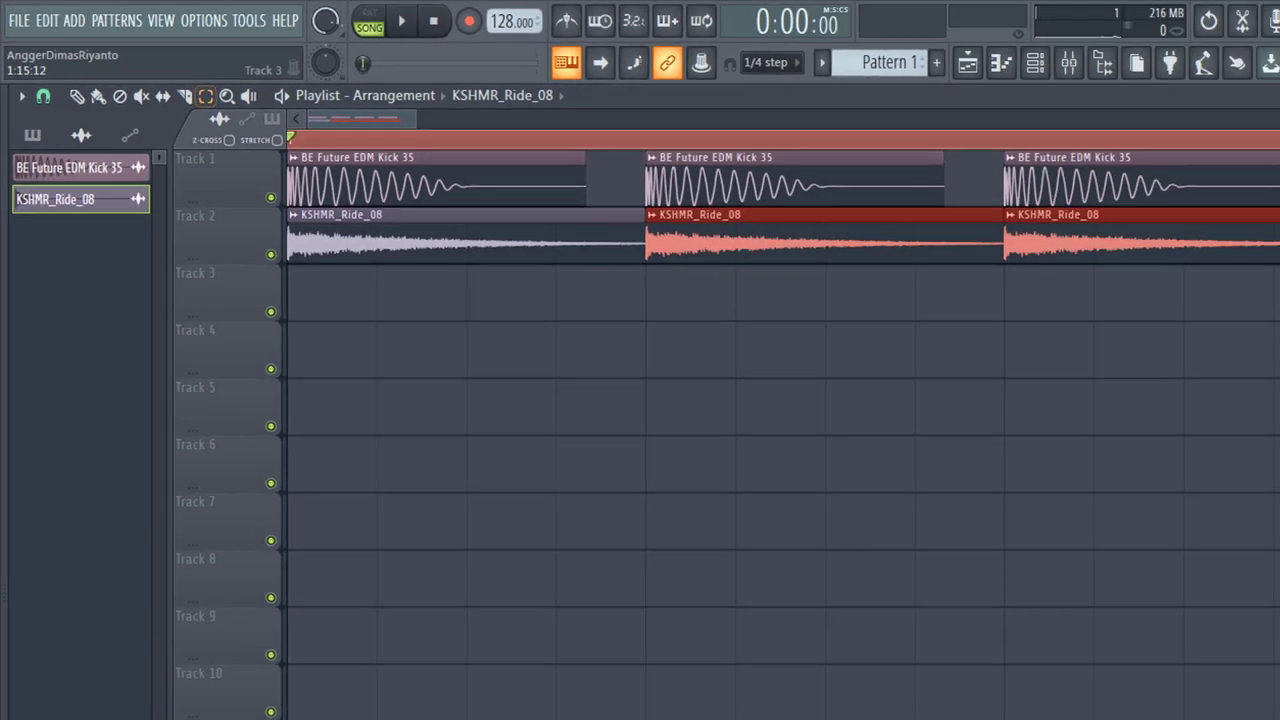
pyautogui.moveTo(1266, 149); pyautogui.dragTo(280, 197)
pyautogui.moveTo(293, 83); pyautogui.dragTo(250, 83)
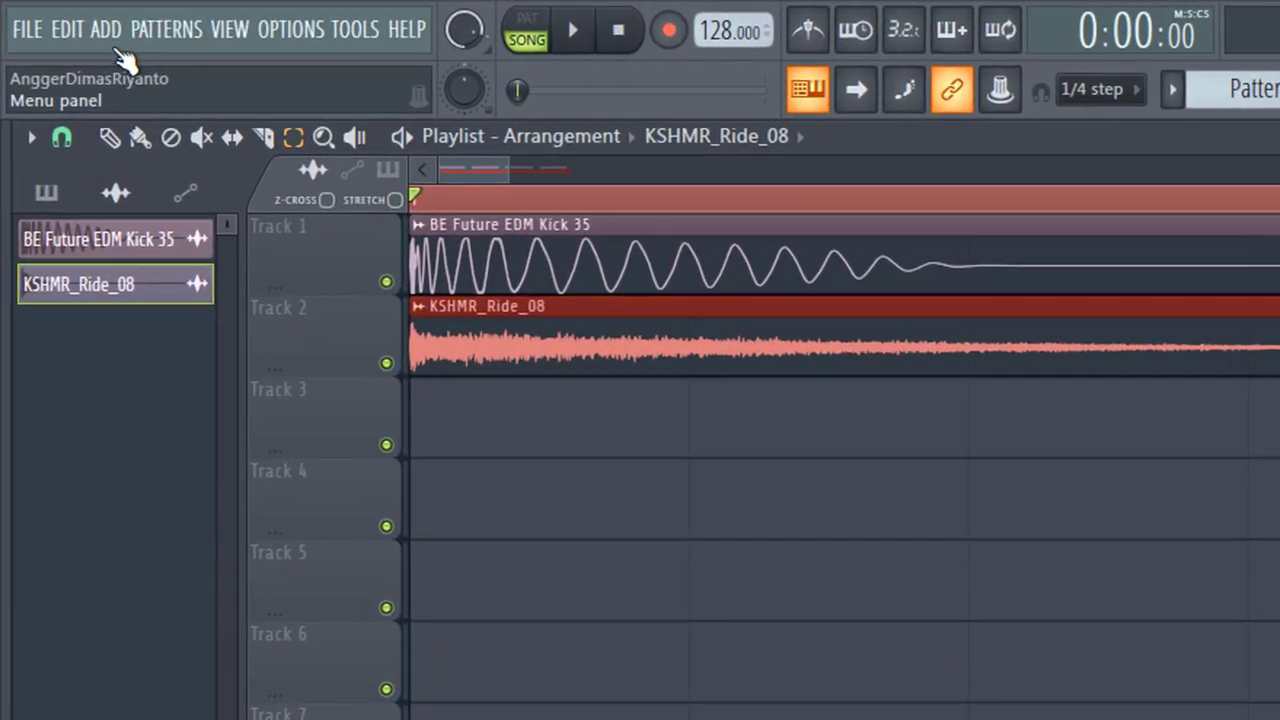
pyautogui.click(54, 67)
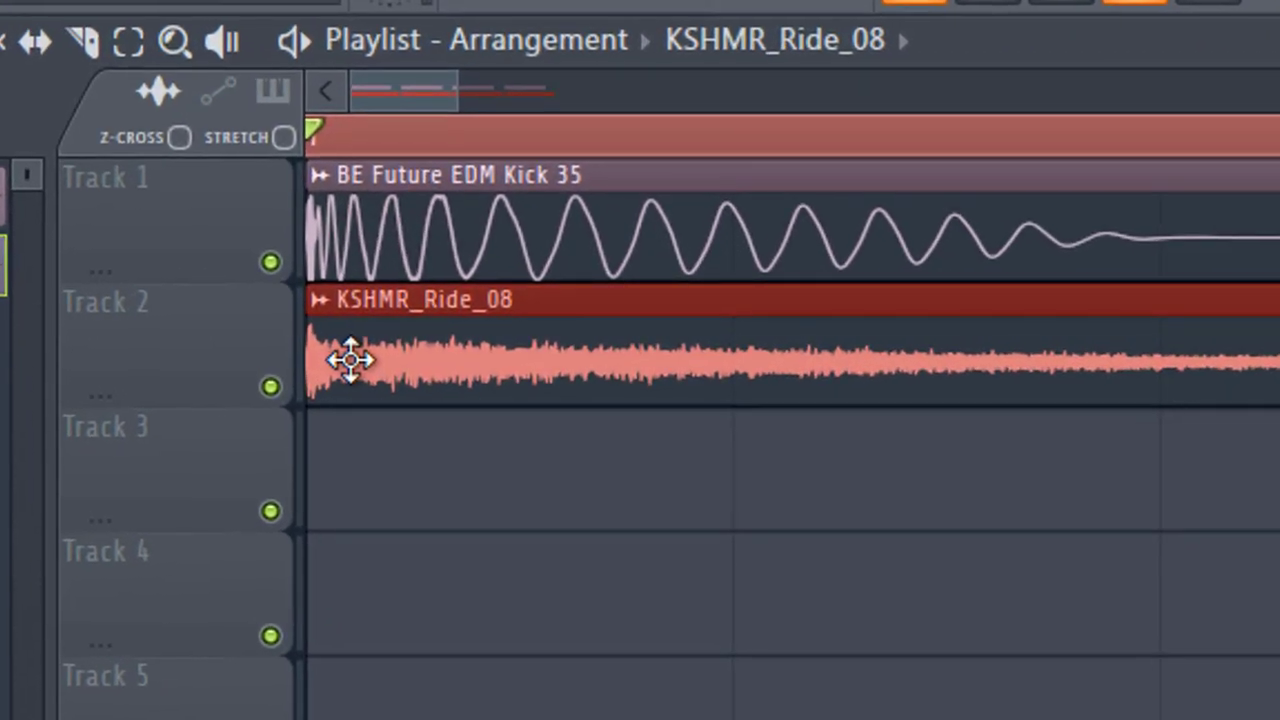
# Nudge the selected ride clips slightly behind the kick hits and play the bar 1 loop to check the level
pyautogui.moveTo(446, 350); pyautogui.dragTo(454, 352)
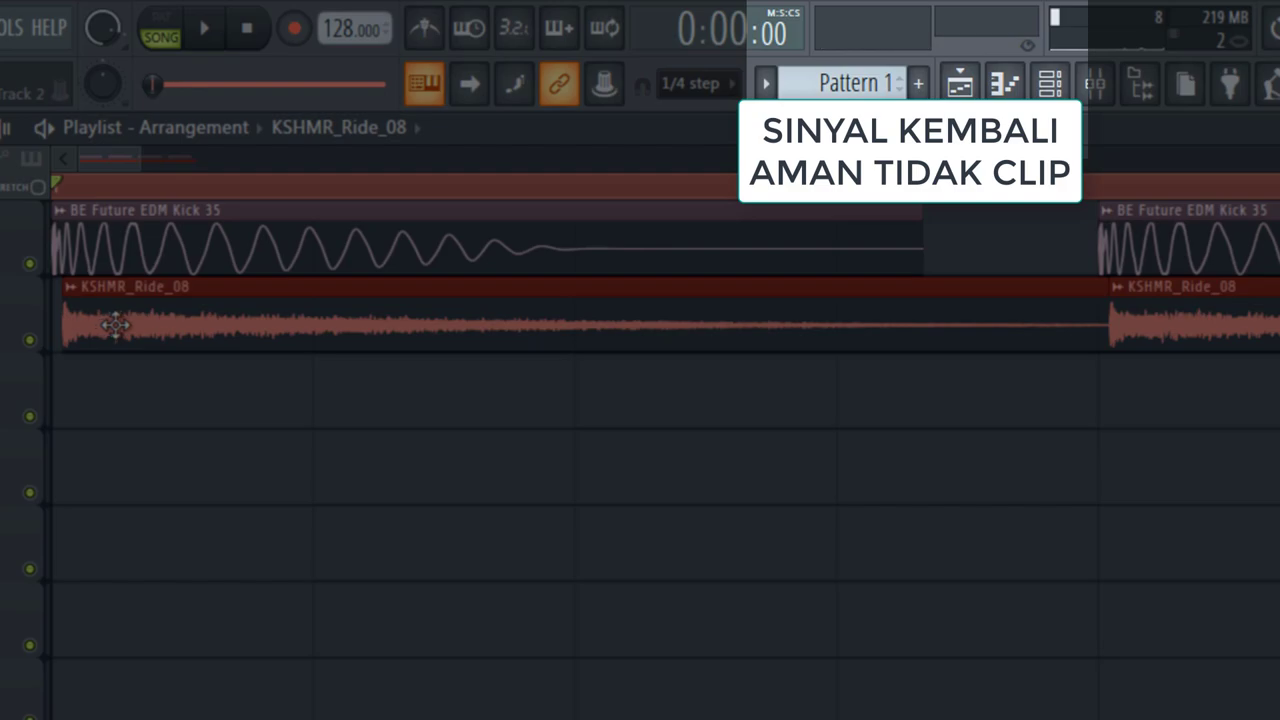
pyautogui.moveTo(115, 325); pyautogui.dragTo(119, 325)
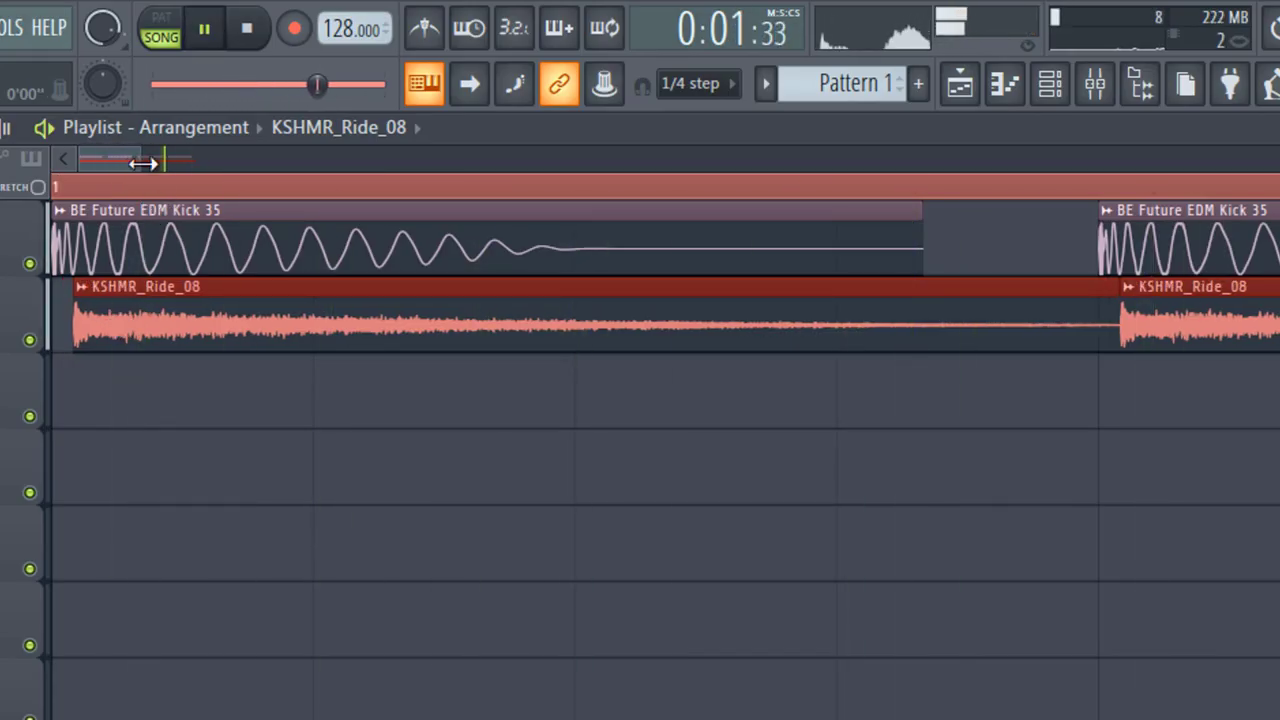
pyautogui.moveTo(143, 163); pyautogui.dragTo(415, 160)
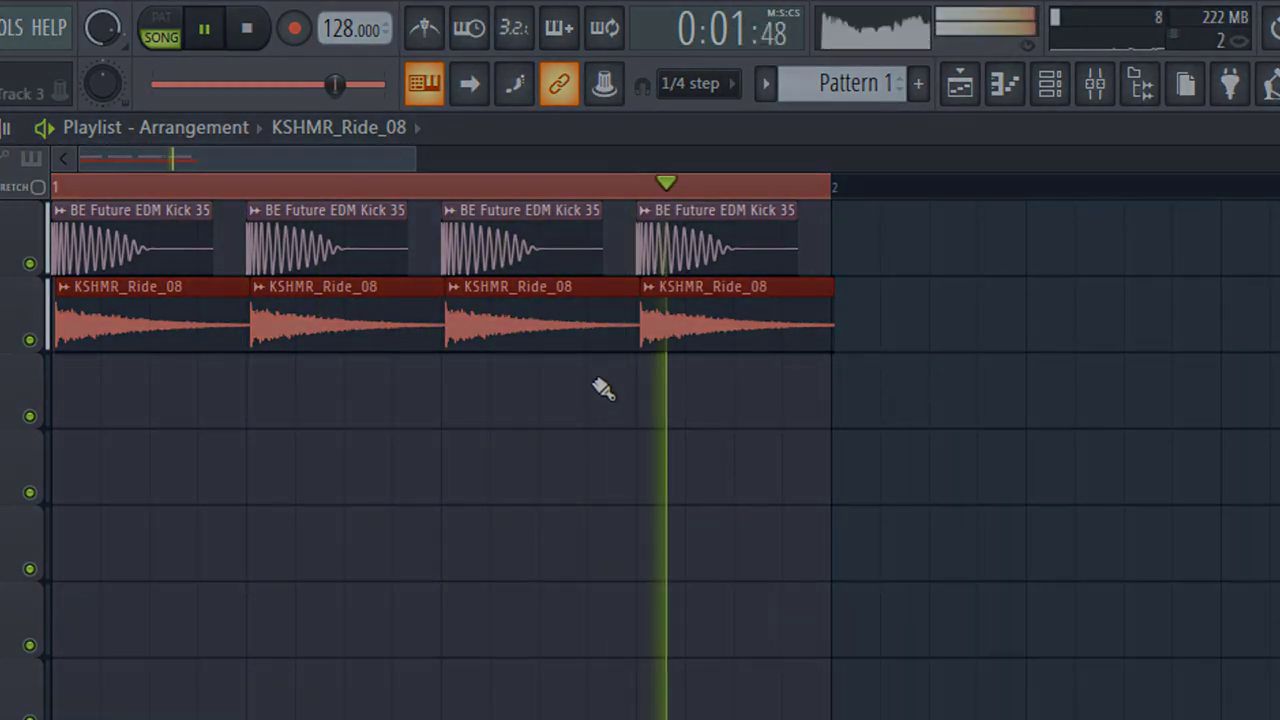
pyautogui.press('space')
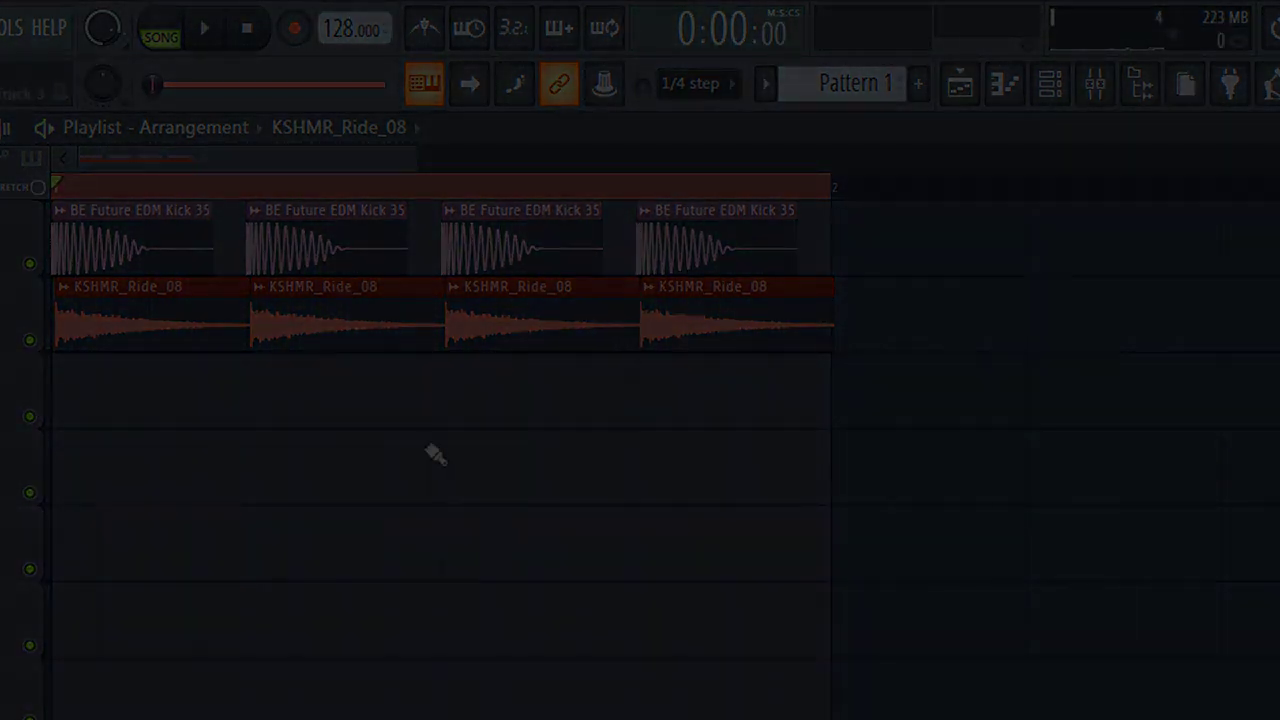